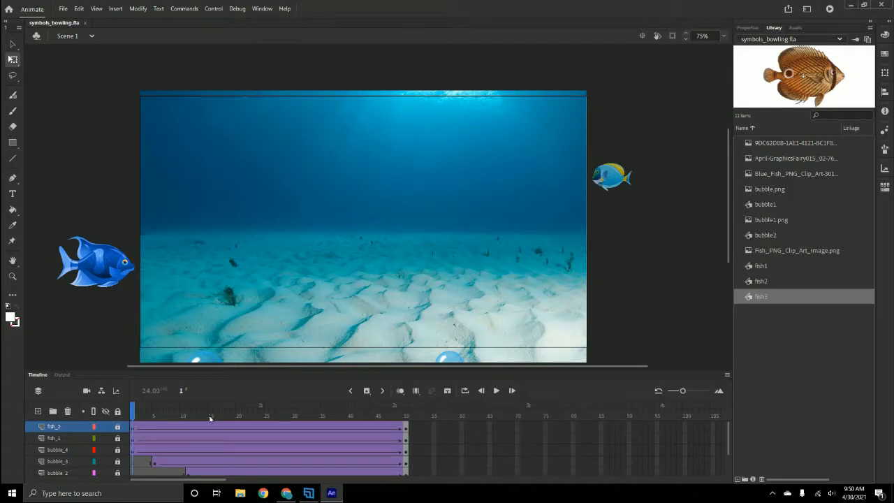
# Test the movie to watch the current fish and bubble animation, and close the preview
pyautogui.hotkey('ctrl', 'Return')
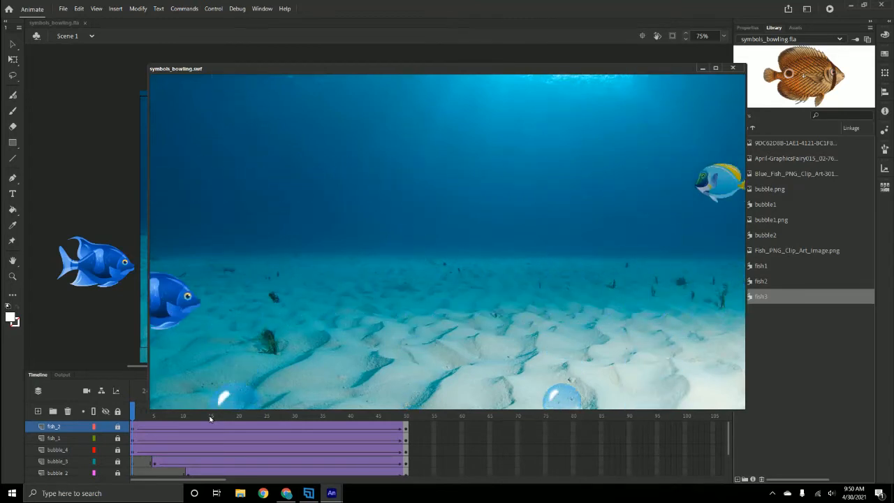
pyautogui.click(732, 68)
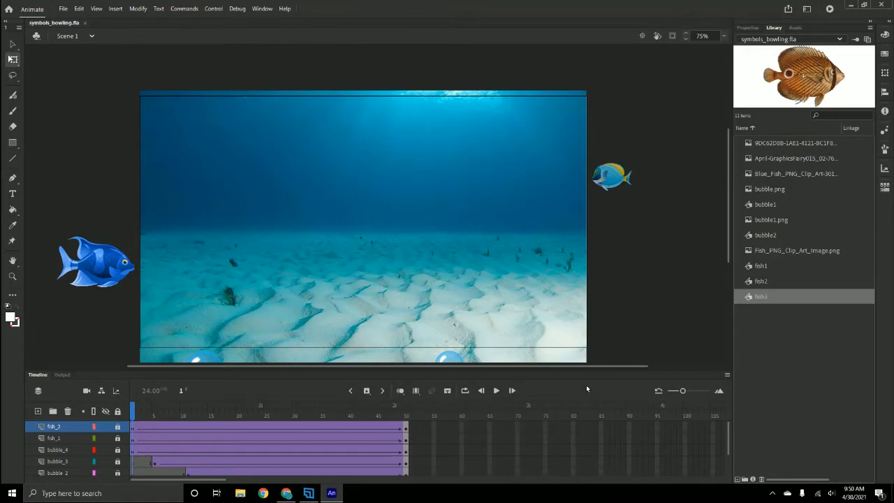
# Enlarge the timeline area until all seven layers are listed, and unlock every layer from fish_2 down to bg
pyautogui.moveTo(589, 372); pyautogui.dragTo(595, 345)
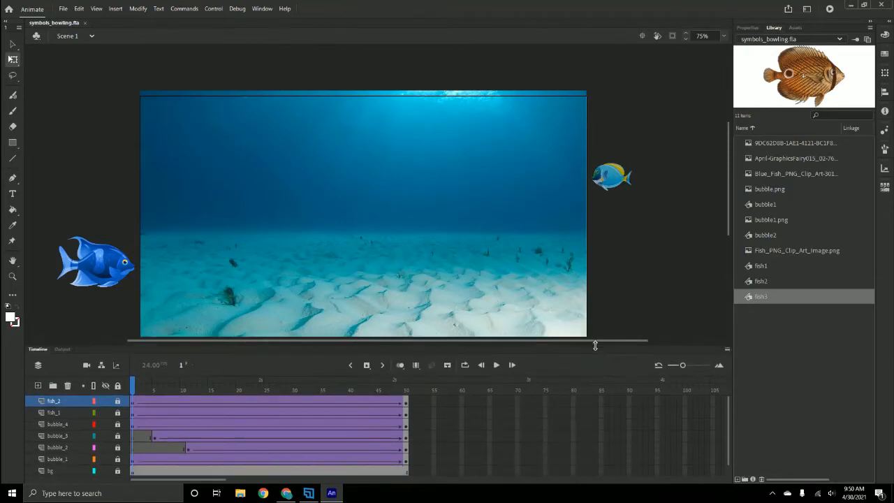
pyautogui.click(725, 36)
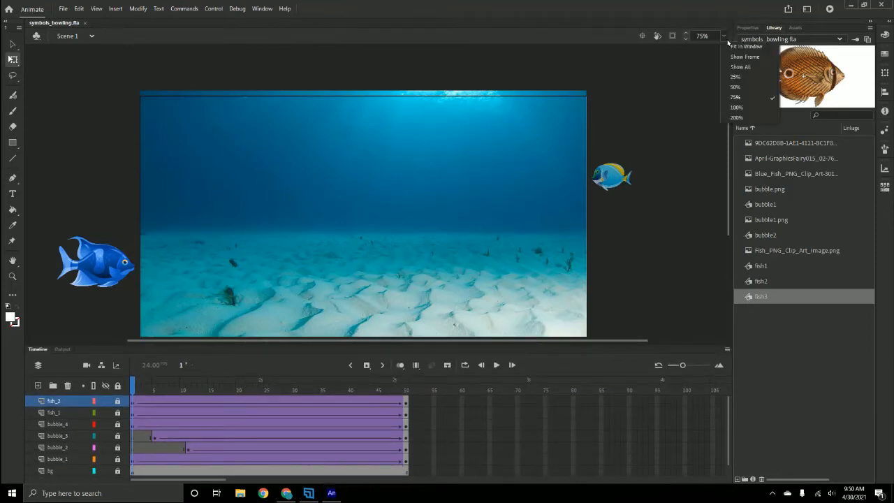
pyautogui.click(728, 99)
pyautogui.moveTo(728, 130); pyautogui.dragTo(733, 142)
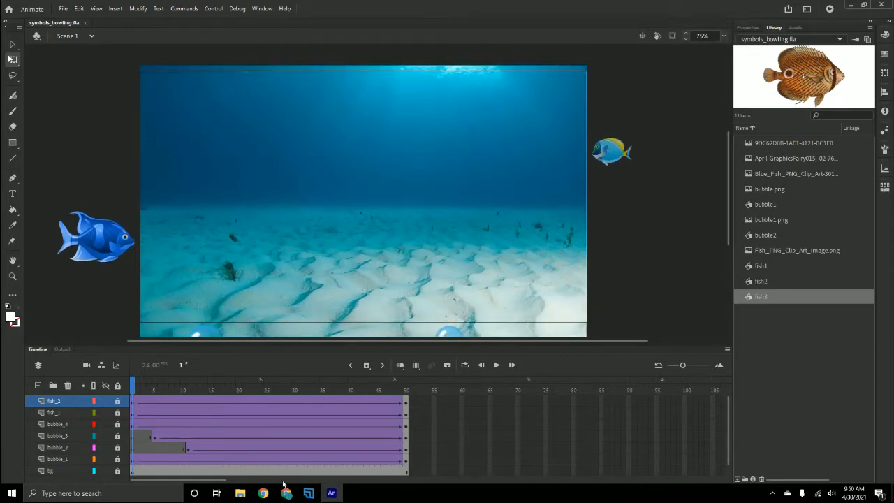
pyautogui.moveTo(118, 401); pyautogui.dragTo(118, 471)
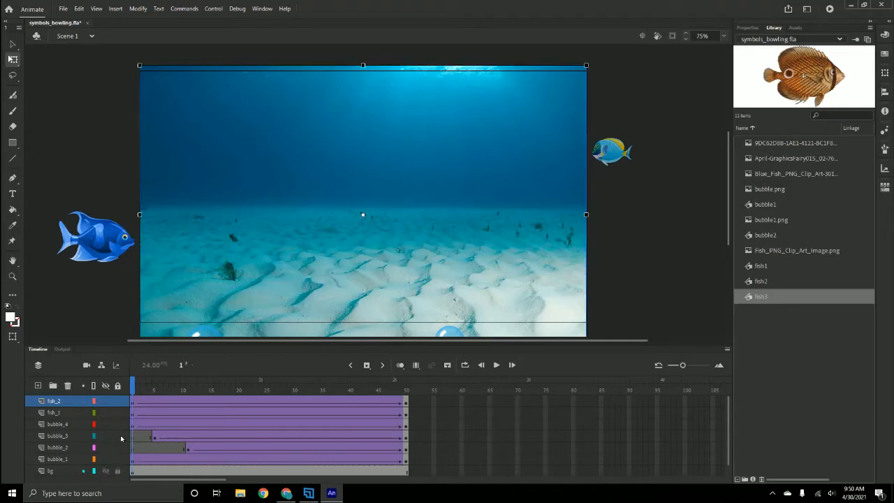
# Extend the bg layer's frames to frame 90 and scrub back through the animation
pyautogui.click(628, 472)
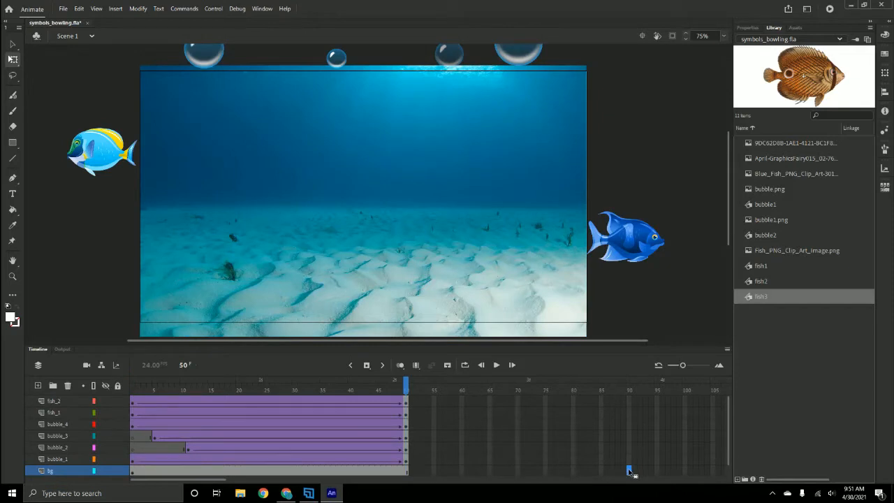
pyautogui.rightClick(629, 472)
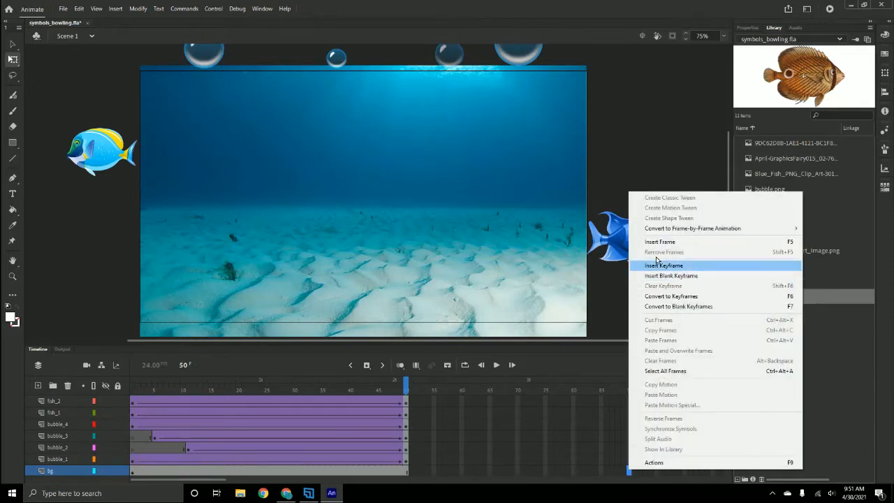
pyautogui.click(656, 243)
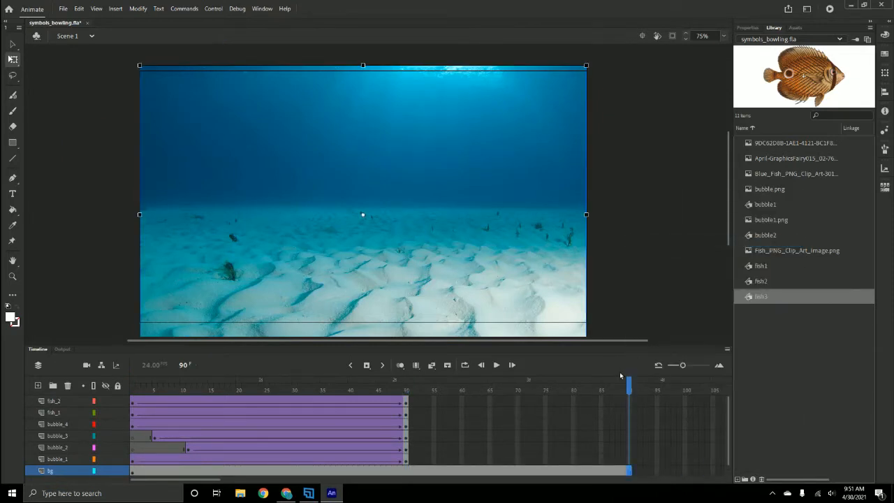
pyautogui.moveTo(628, 385); pyautogui.dragTo(322, 386)
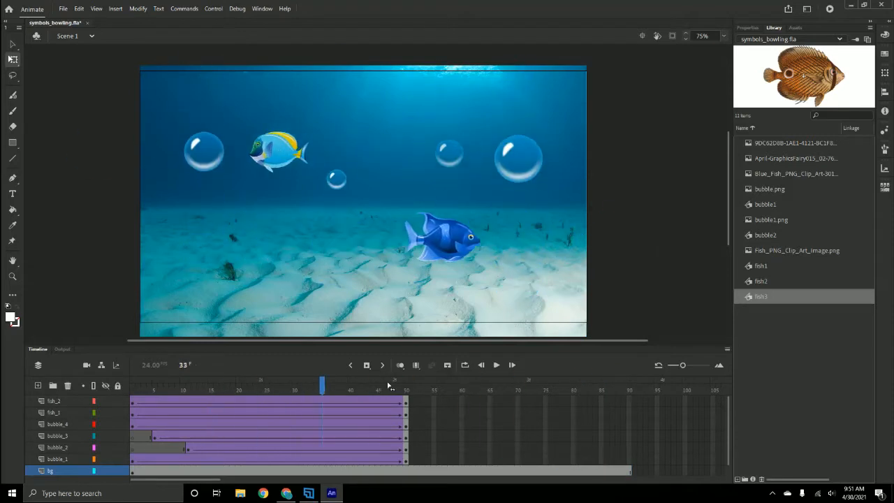
pyautogui.moveTo(390, 386); pyautogui.dragTo(351, 387)
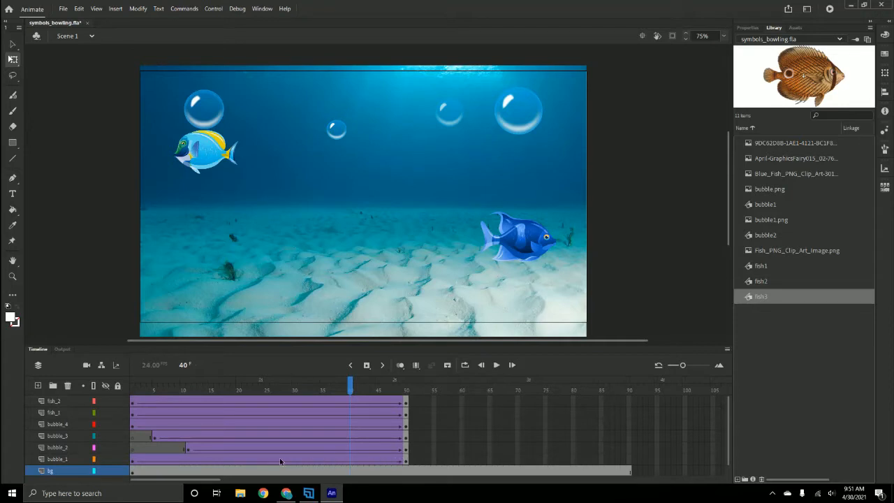
# Move bubble_1's ending keyframe to frame 65 to slow its rise, and scrub back to check the motion
pyautogui.click(406, 459)
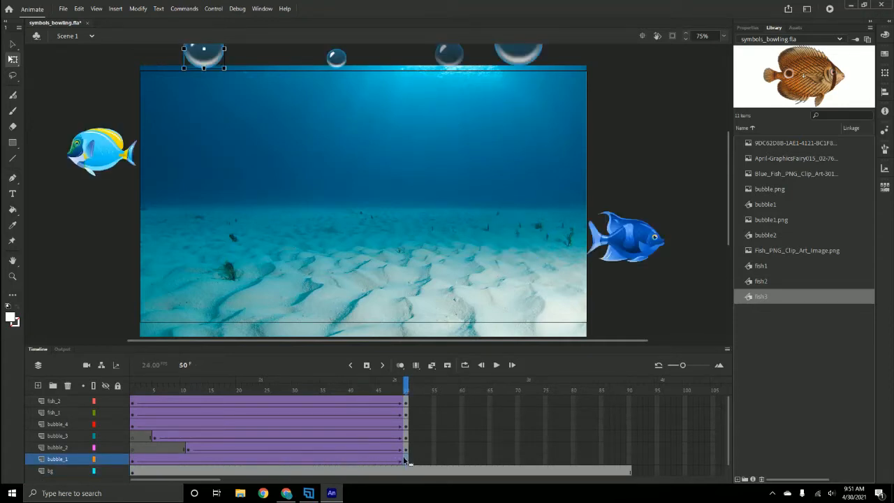
pyautogui.moveTo(405, 461); pyautogui.dragTo(489, 463)
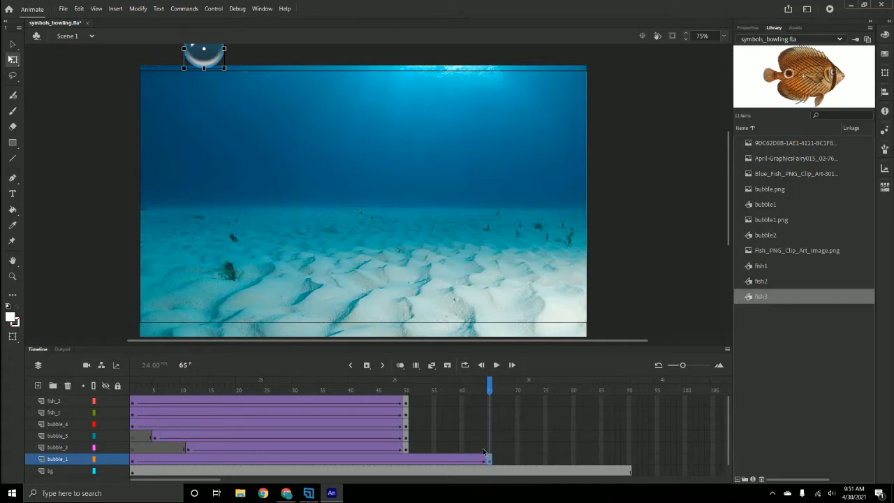
pyautogui.moveTo(490, 387); pyautogui.dragTo(318, 410)
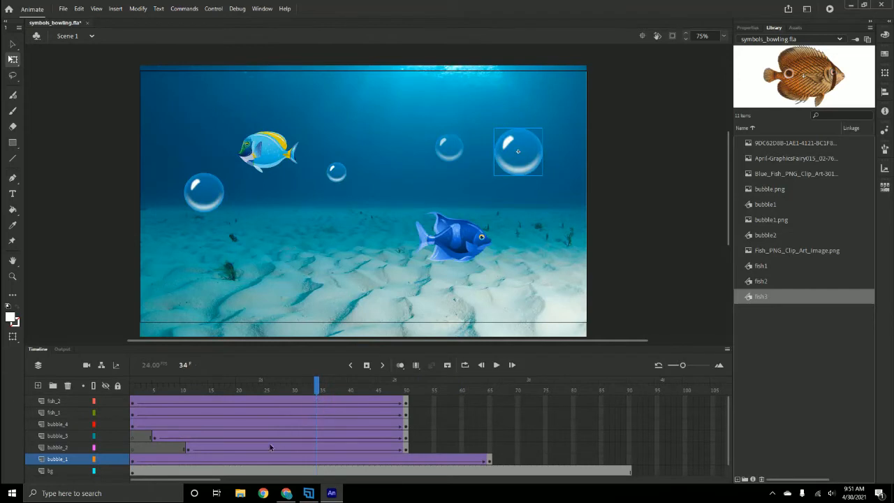
# Duplicate bubble_2's whole tween span, frames 11 to 50, so that the copy runs from frame 52 to 91
pyautogui.click(185, 448)
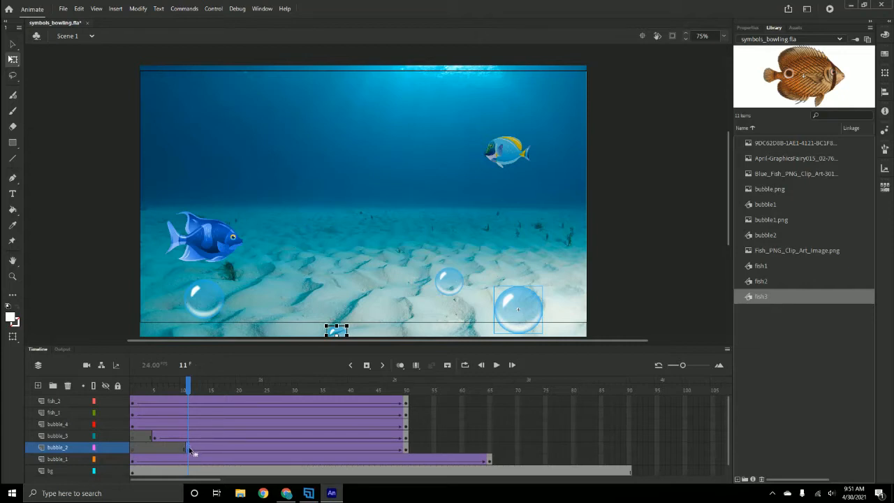
pyautogui.click(406, 448)
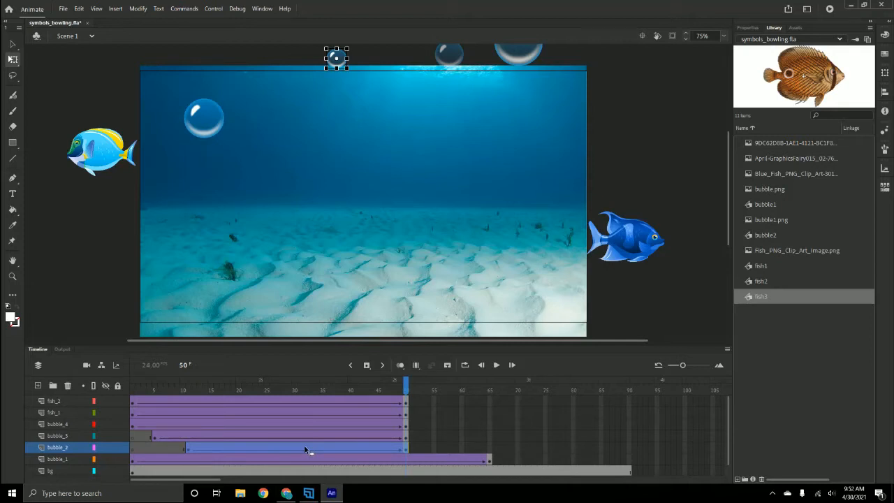
pyautogui.moveTo(278, 448); pyautogui.dragTo(506, 447)
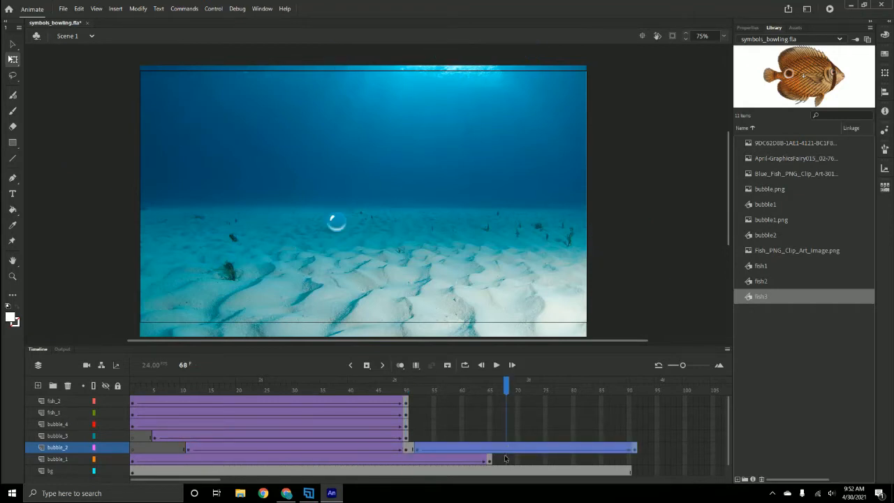
pyautogui.moveTo(506, 384); pyautogui.dragTo(479, 410)
# Clear frame 51 on the bubble_2 layer, between the original tween and its copy
pyautogui.click(411, 449)
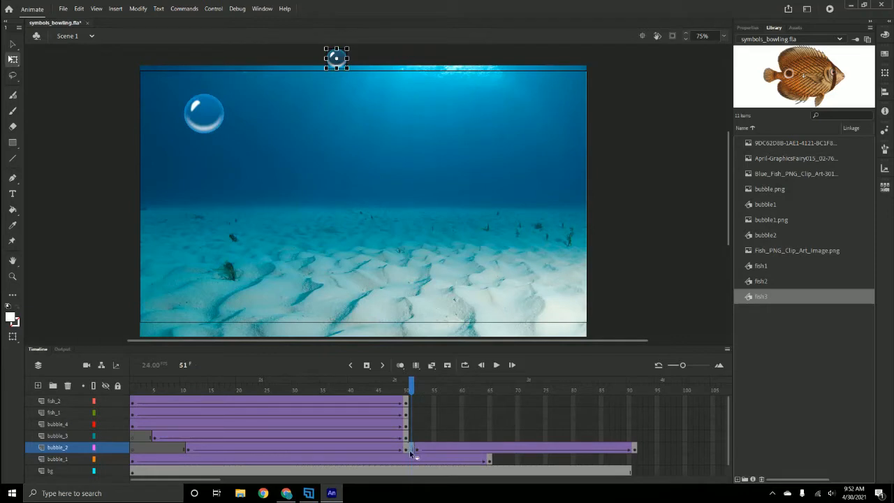
pyautogui.rightClick(413, 450)
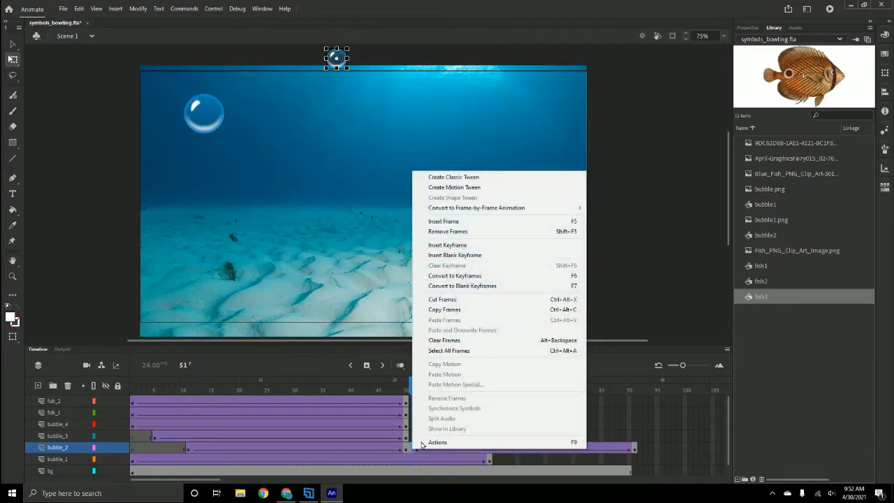
pyautogui.click(447, 340)
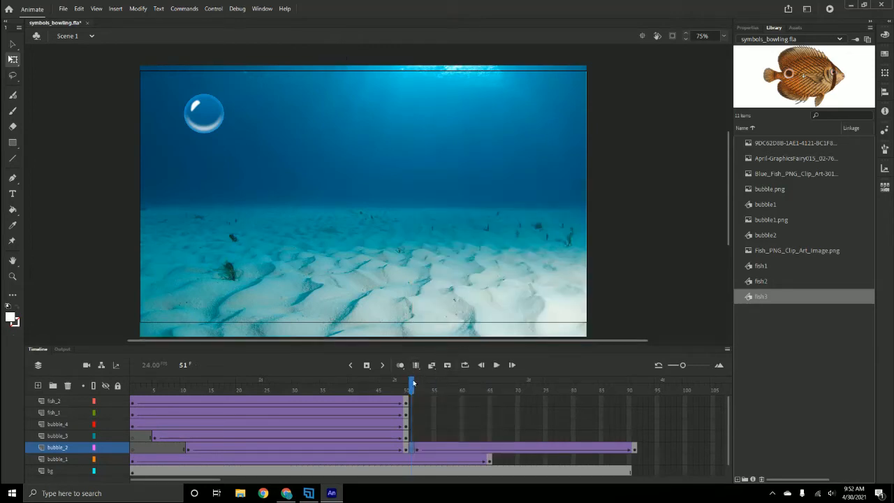
# Move bubble_2's final keyframe to frame 90 and remove the leftover frame 91
pyautogui.moveTo(415, 387); pyautogui.dragTo(635, 387)
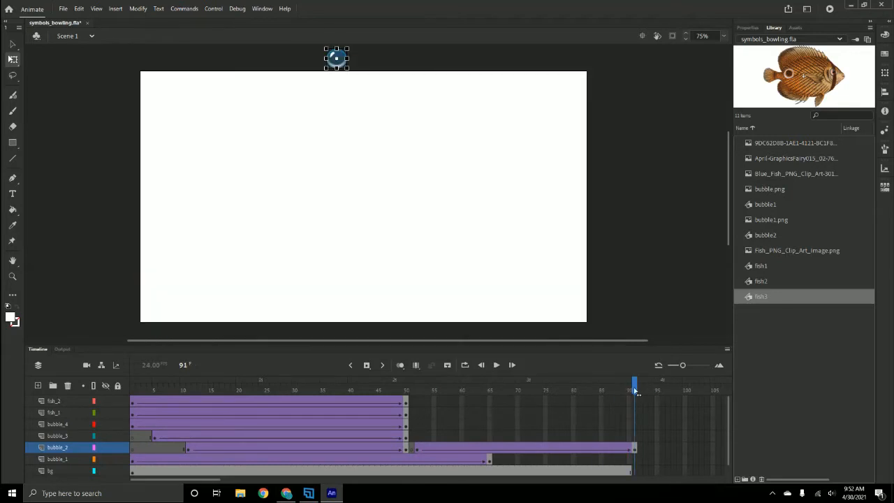
pyautogui.click(634, 449)
pyautogui.moveTo(634, 450); pyautogui.dragTo(629, 451)
pyautogui.rightClick(634, 450)
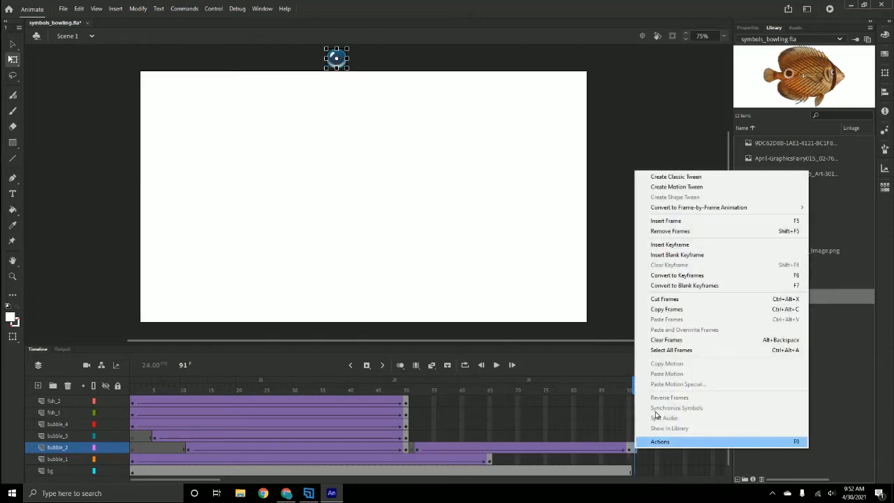
pyautogui.click(662, 340)
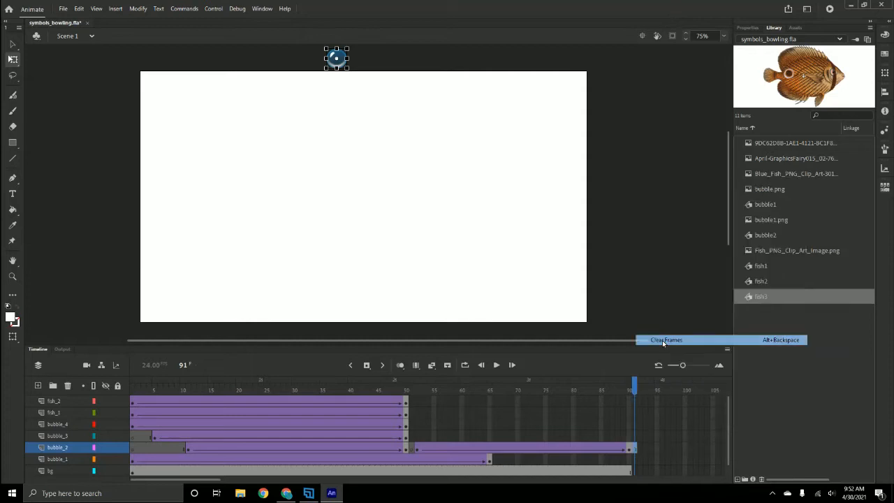
pyautogui.rightClick(634, 448)
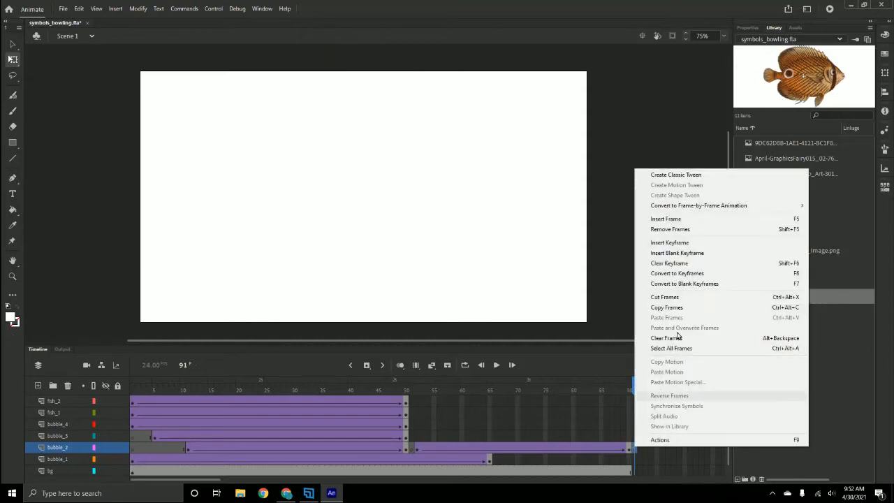
pyautogui.click(675, 229)
pyautogui.moveTo(628, 389)
pyautogui.mouseDown()
pyautogui.moveTo(642, 386)
pyautogui.moveTo(617, 395)
pyautogui.moveTo(643, 394)
pyautogui.moveTo(629, 396)
pyautogui.mouseUp()
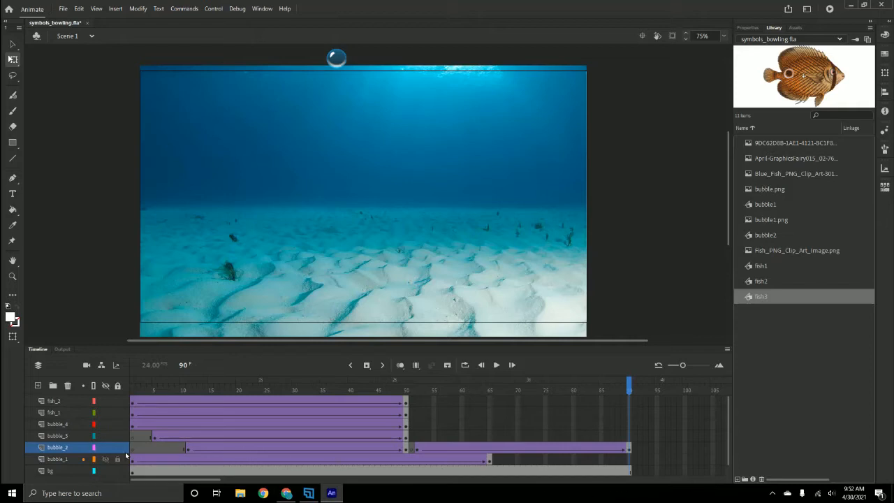
# Duplicate bubble_3's tween span, frames 5 to 50, so that the copy runs from frame 59 to 104
pyautogui.click(154, 436)
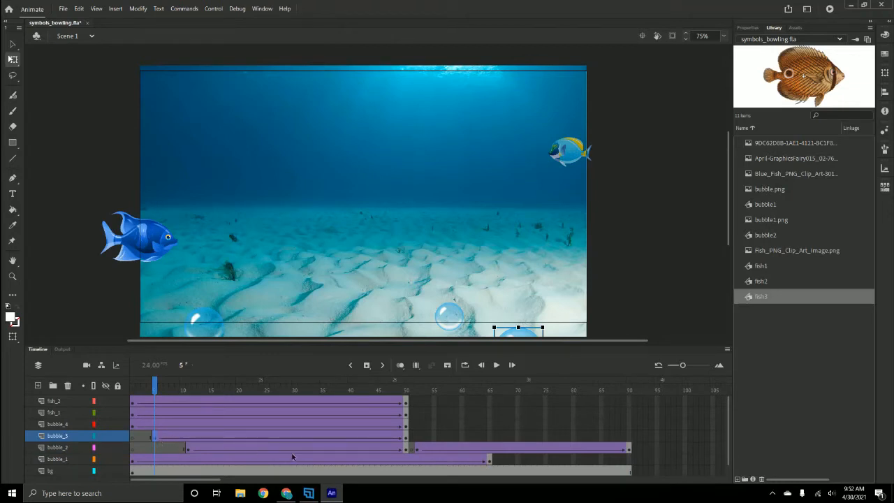
pyautogui.click(406, 436)
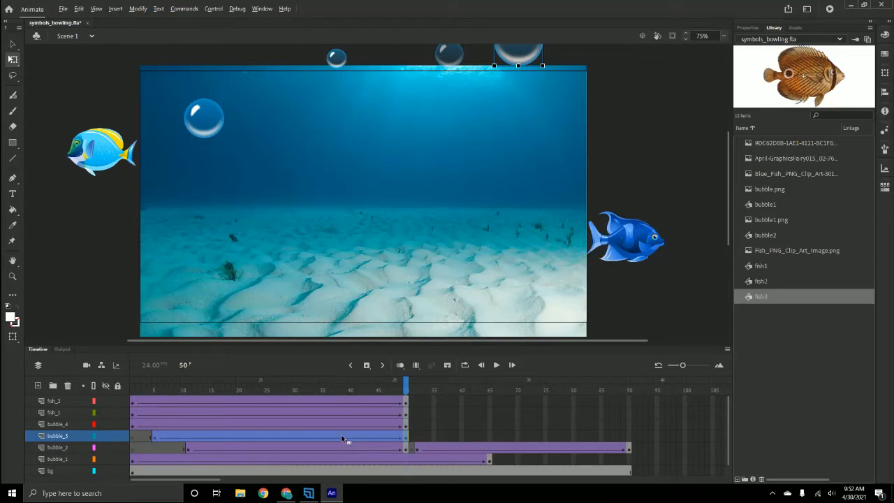
pyautogui.moveTo(342, 437); pyautogui.dragTo(651, 438)
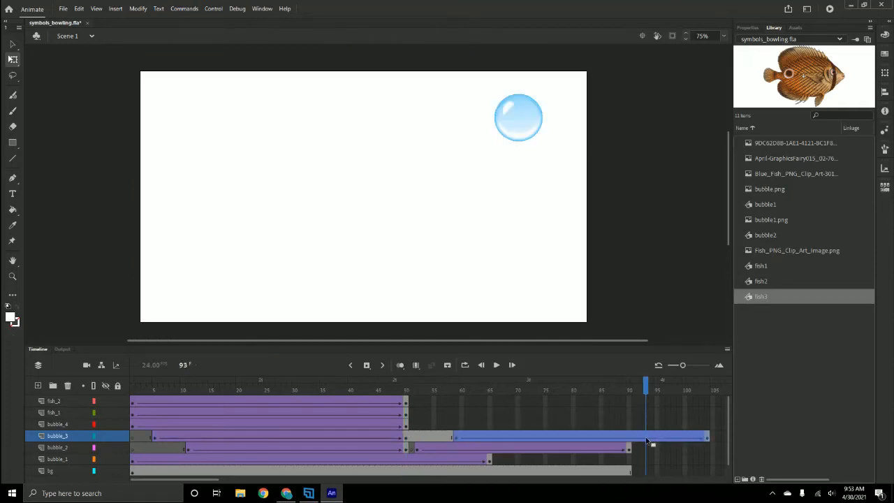
# Move bubble_3's final keyframe from frame 104 to frame 90
pyautogui.click(708, 437)
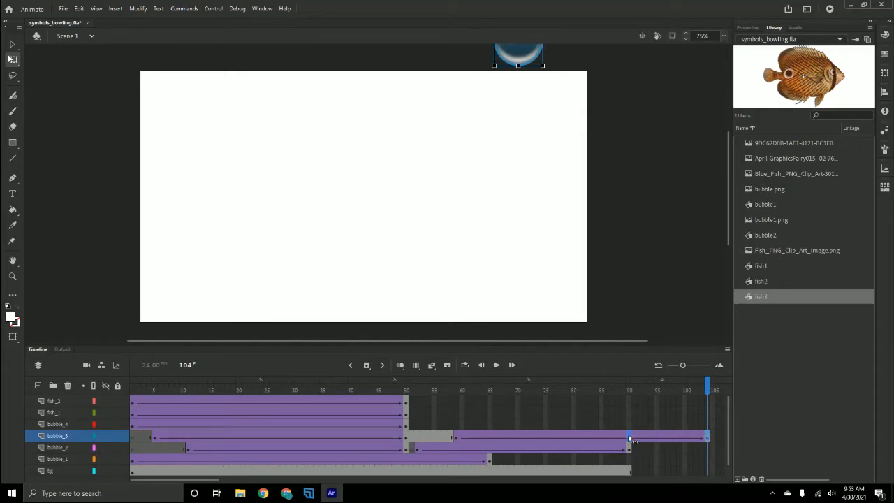
pyautogui.click(629, 437)
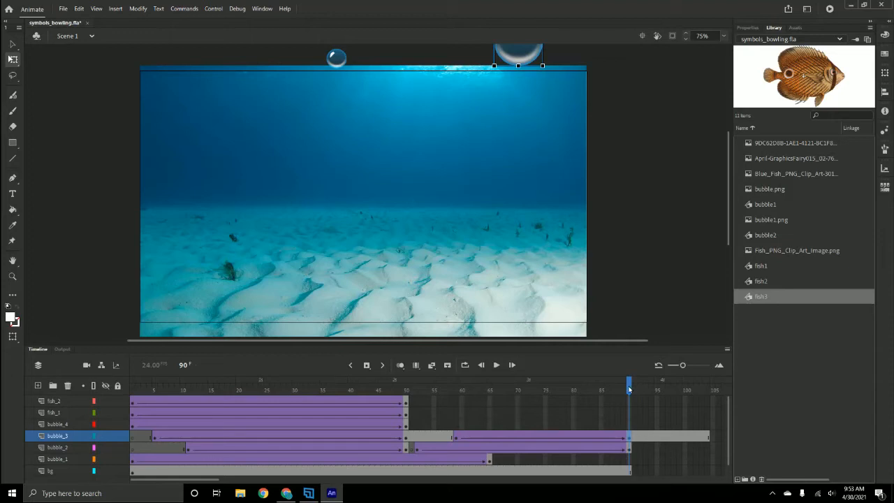
pyautogui.click(630, 388)
pyautogui.moveTo(632, 439); pyautogui.dragTo(695, 438)
pyautogui.click(633, 437)
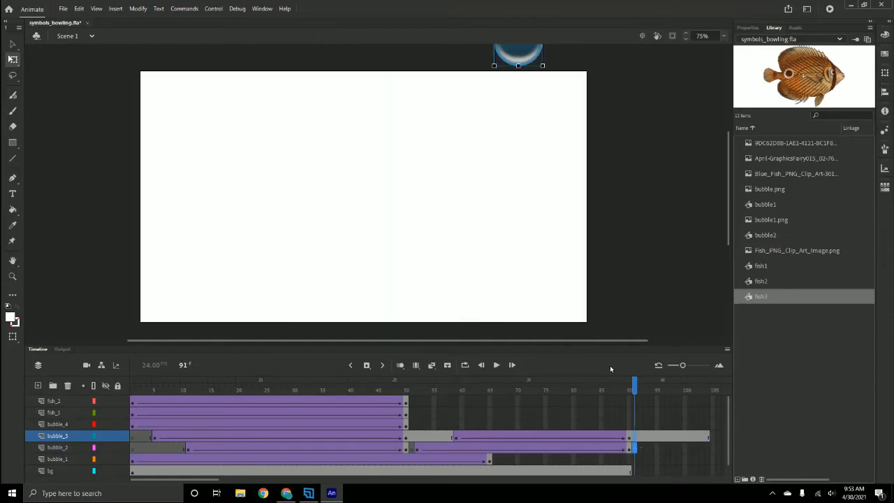
# Test the movie to check the repeated bubbles over the longer background, and close the preview
pyautogui.click(592, 391)
pyautogui.hotkey('ctrl', 'Return')
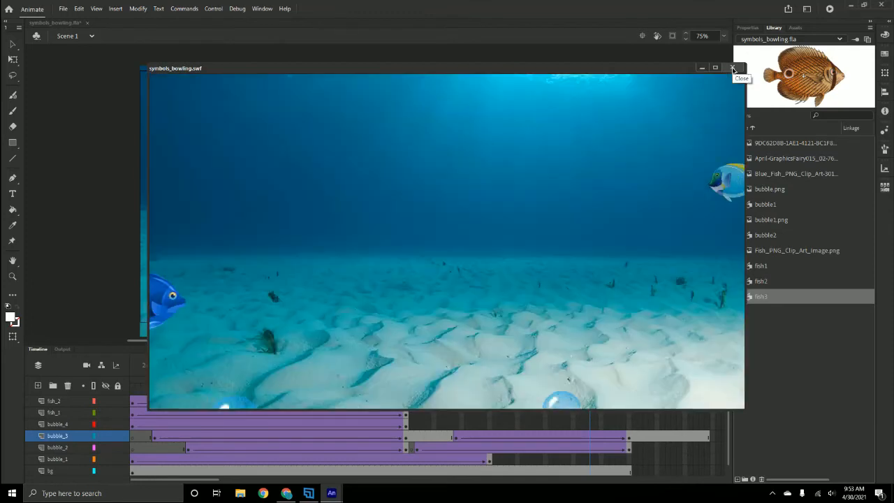
pyautogui.click(732, 68)
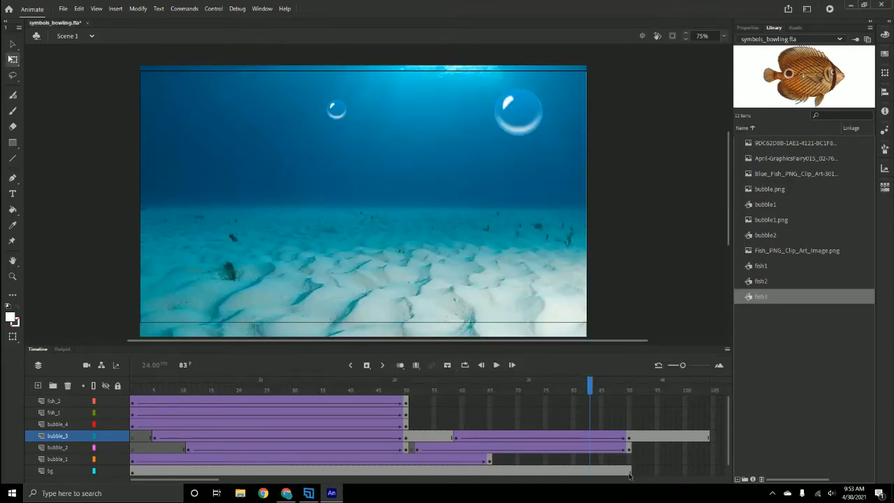
# Remove the leftover frames 91 to 104 from the end of the bubble_3 layer
pyautogui.moveTo(635, 439); pyautogui.dragTo(708, 440)
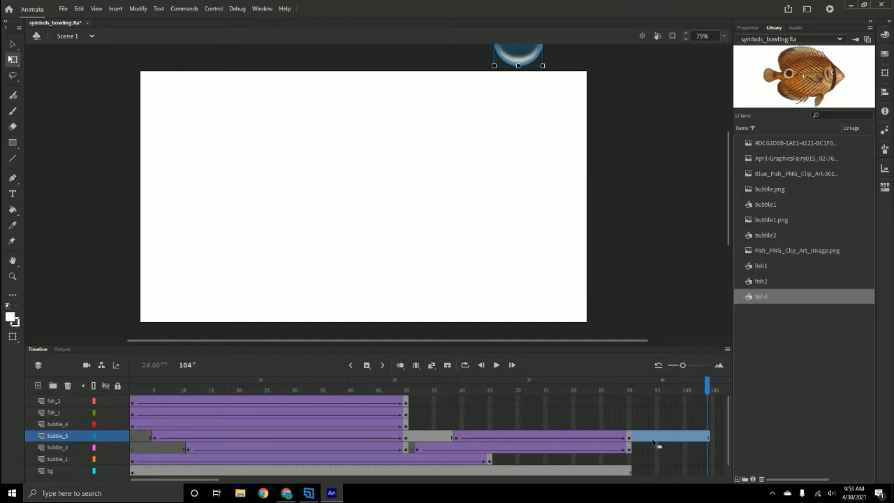
pyautogui.click(637, 454)
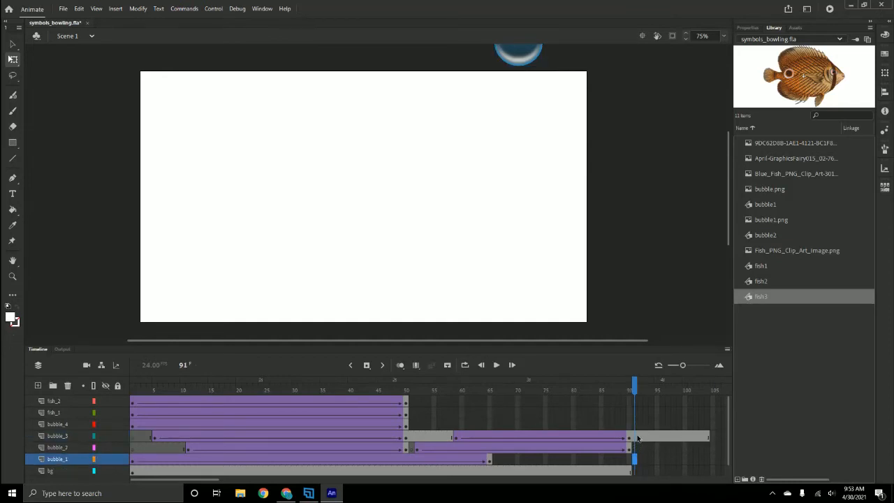
pyautogui.moveTo(638, 438); pyautogui.dragTo(704, 437)
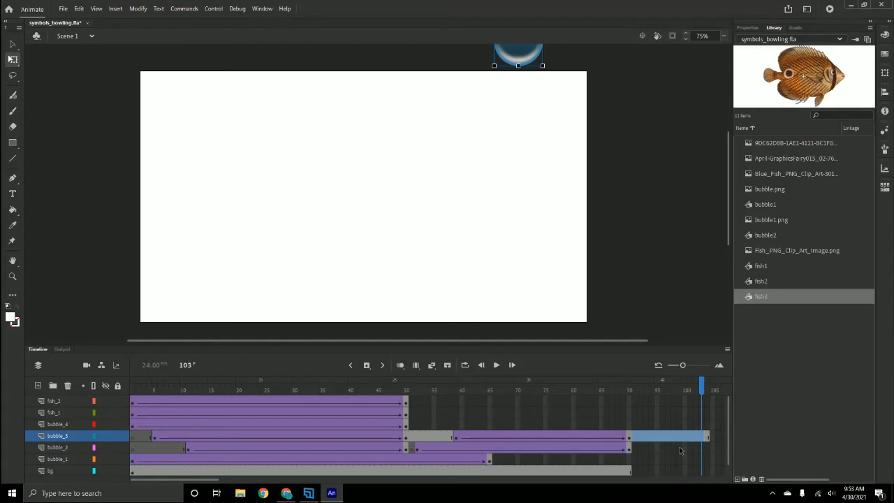
pyautogui.moveTo(706, 438); pyautogui.dragTo(635, 435)
pyautogui.rightClick(641, 440)
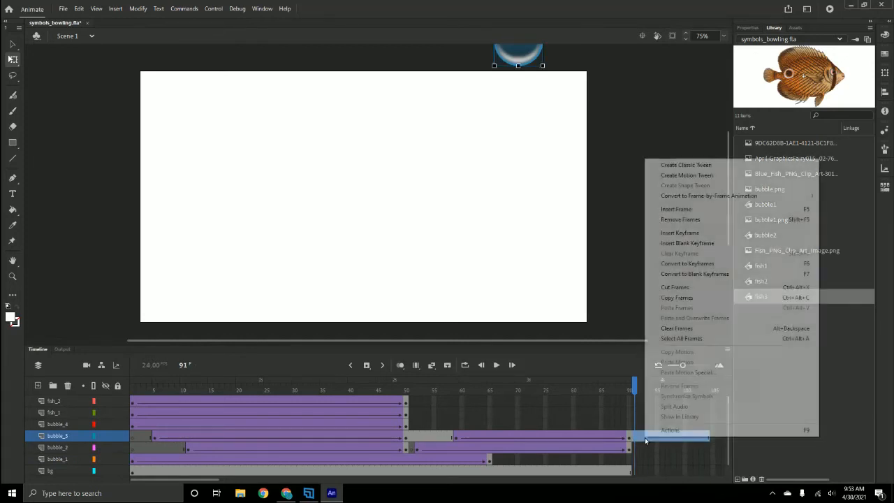
pyautogui.click(674, 219)
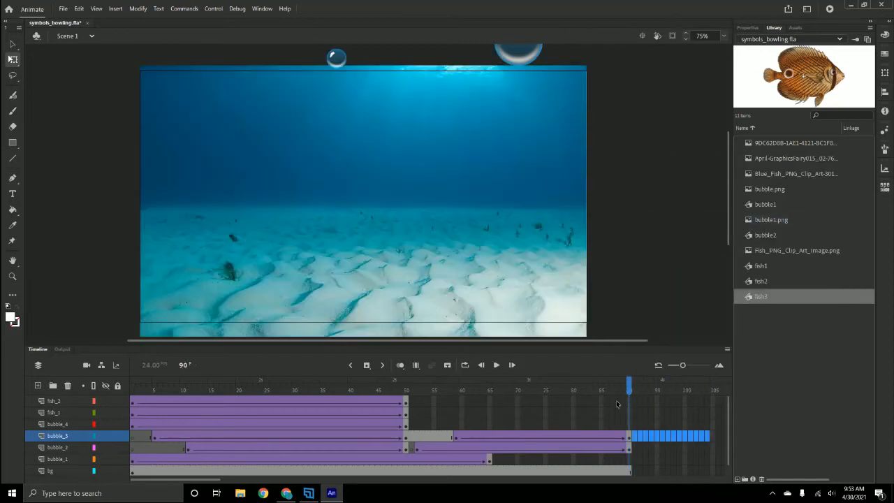
# Scrub back through the timeline and test the movie to check the trimmed 90-frame animation, closing the preview at the end
pyautogui.moveTo(629, 385); pyautogui.dragTo(562, 385)
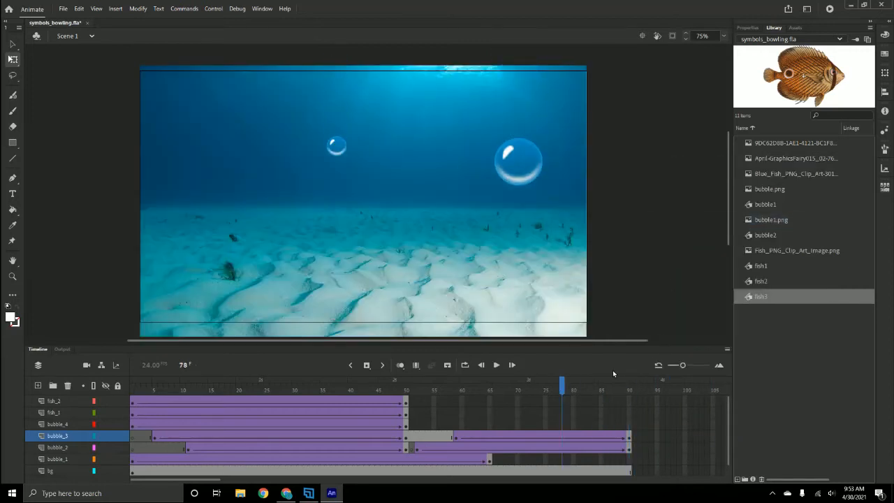
pyautogui.hotkey('ctrl', 'Return')
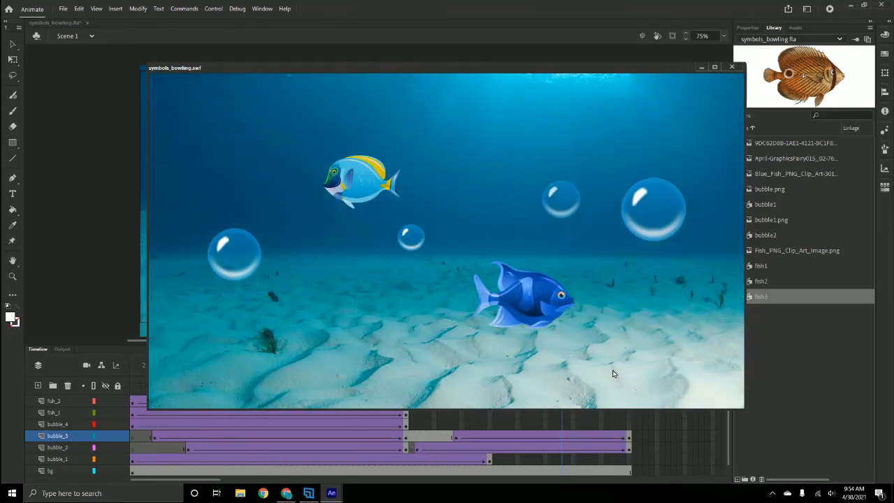
pyautogui.click(732, 67)
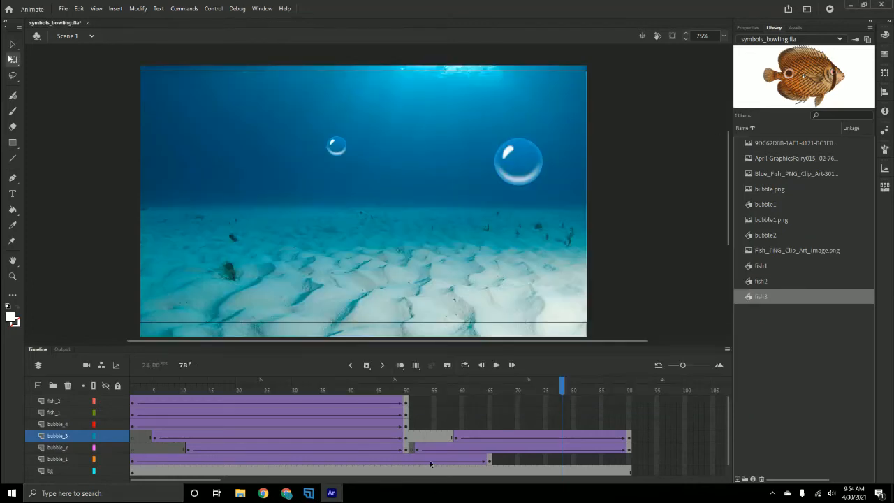
# Clear the contents of bubble_3's frames 51 to 58 between its two tweens, and scrub across the gap to check it
pyautogui.moveTo(411, 438); pyautogui.dragTo(450, 439)
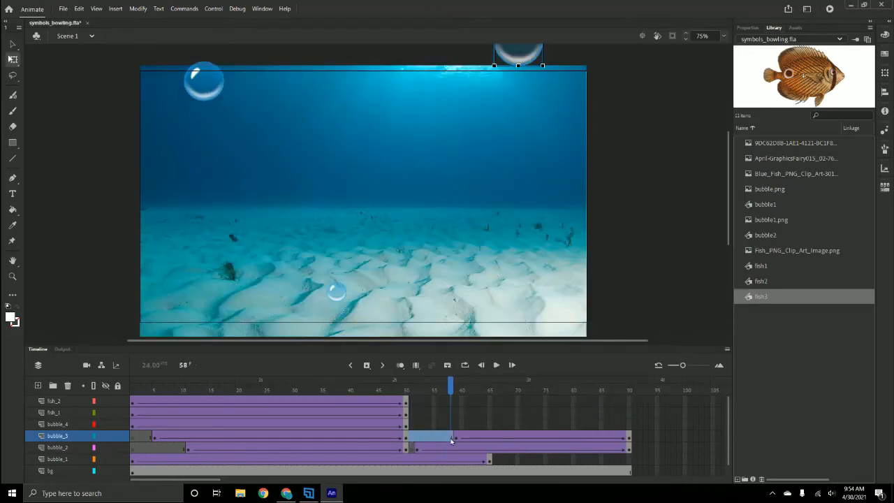
pyautogui.rightClick(441, 436)
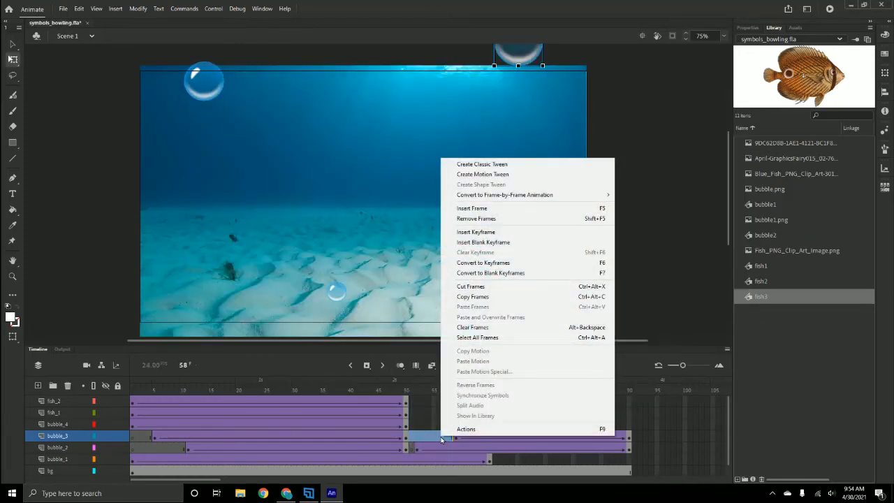
pyautogui.click(467, 327)
pyautogui.moveTo(446, 390); pyautogui.dragTo(422, 401)
pyautogui.click(430, 438)
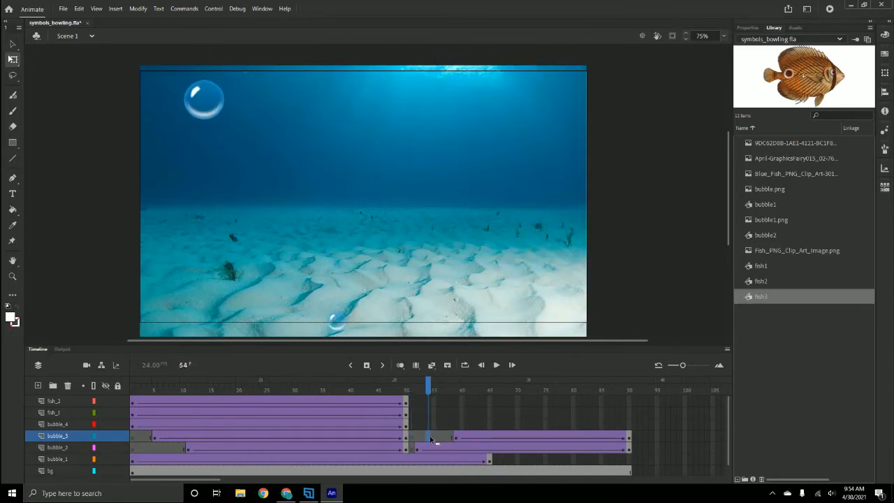
pyautogui.click(407, 438)
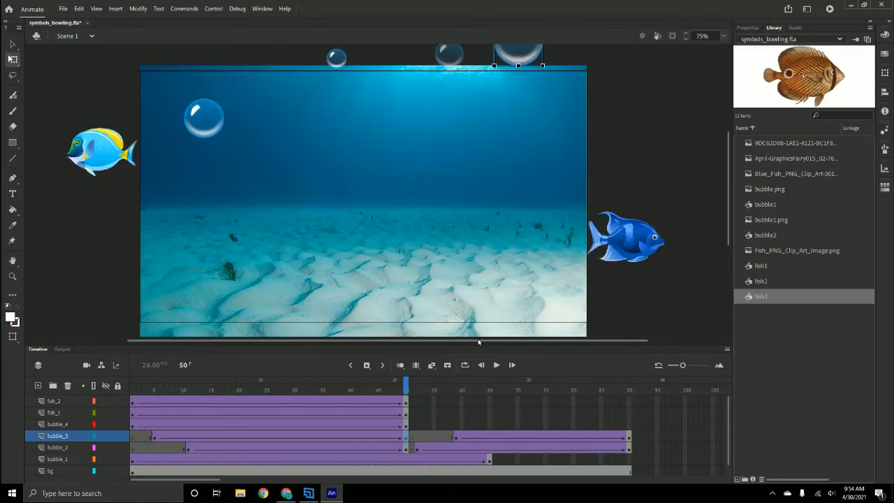
pyautogui.moveTo(405, 382); pyautogui.dragTo(434, 383)
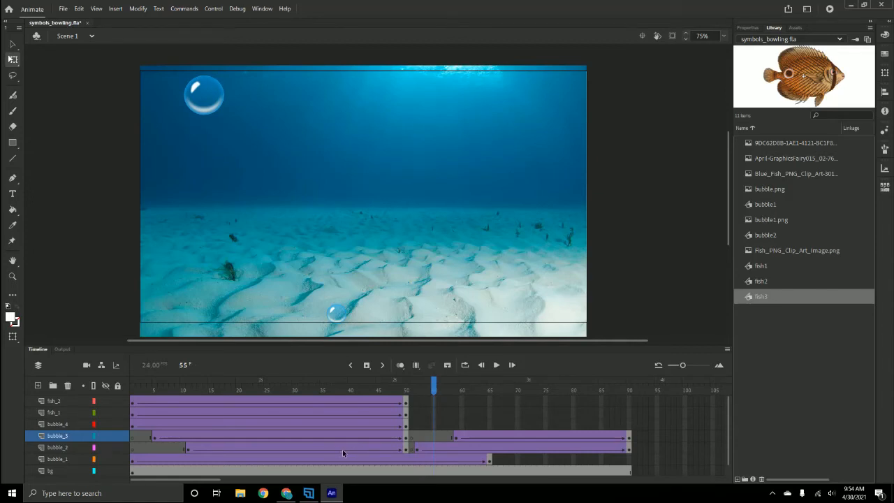
# Shift fish_2's whole tween span along the timeline so that it runs from frame 25 to frame 74
pyautogui.click(132, 403)
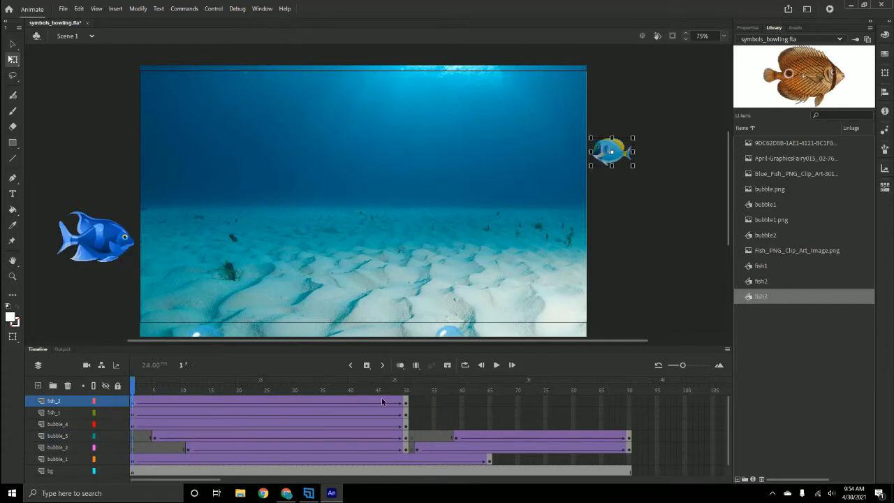
pyautogui.click(407, 403)
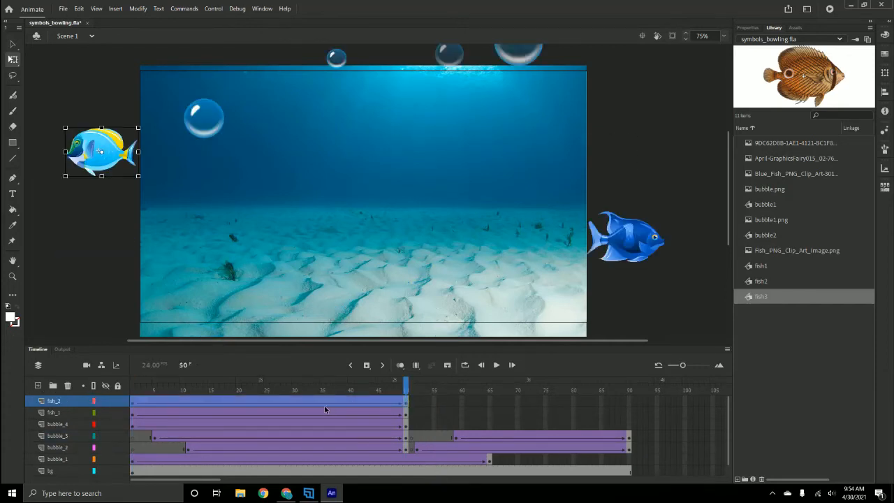
pyautogui.moveTo(303, 399); pyautogui.dragTo(438, 402)
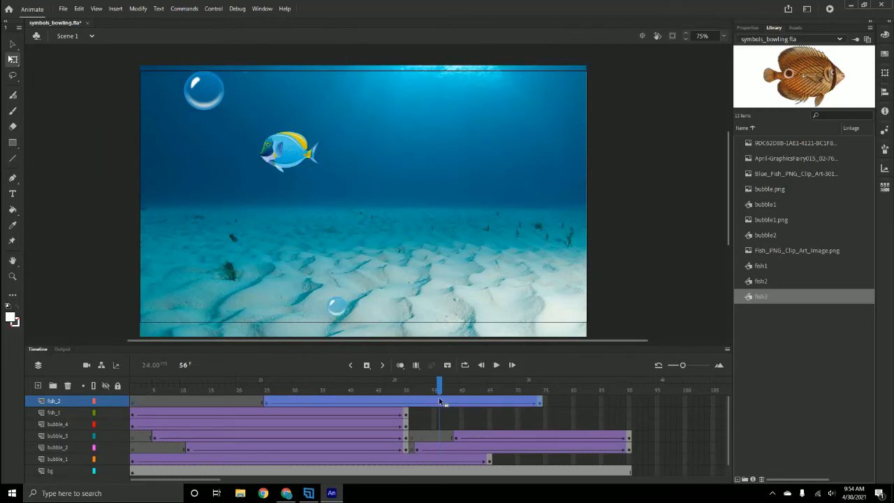
# Save the file and test the movie to check fish_2's delayed entrance, closing the preview at the end
pyautogui.press('Return')
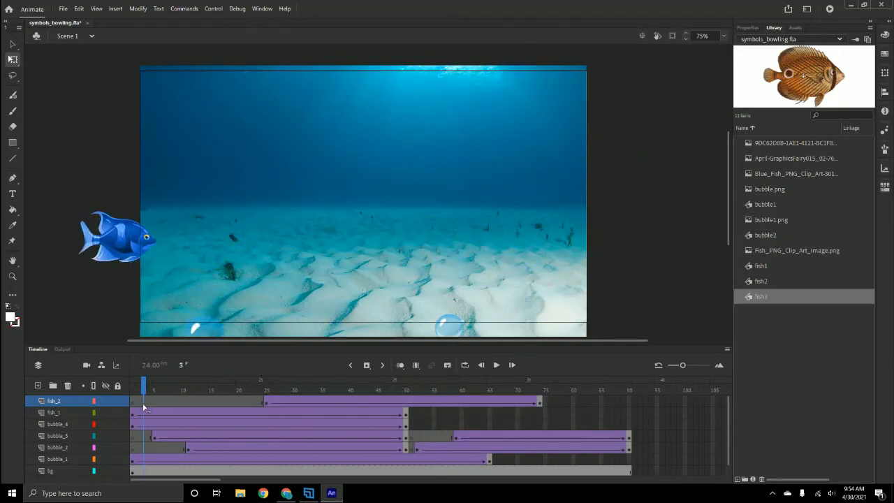
pyautogui.moveTo(478, 402); pyautogui.dragTo(134, 421)
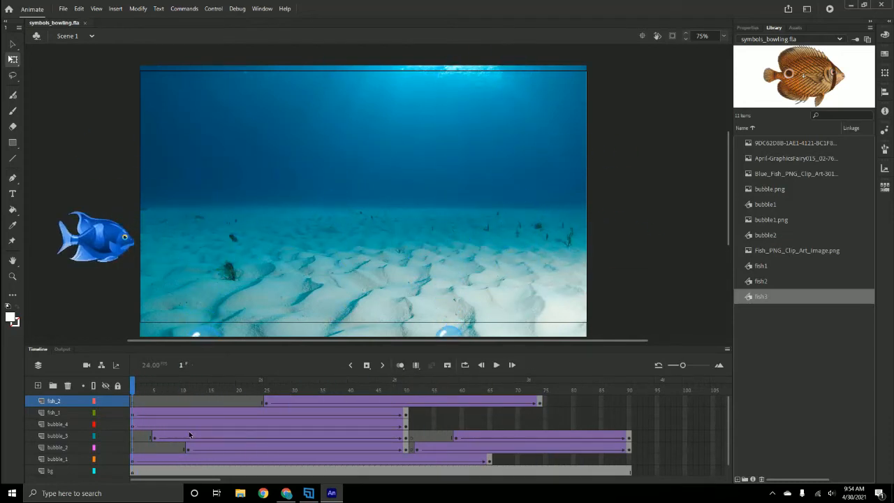
pyautogui.hotkey('ctrl', 'Return')
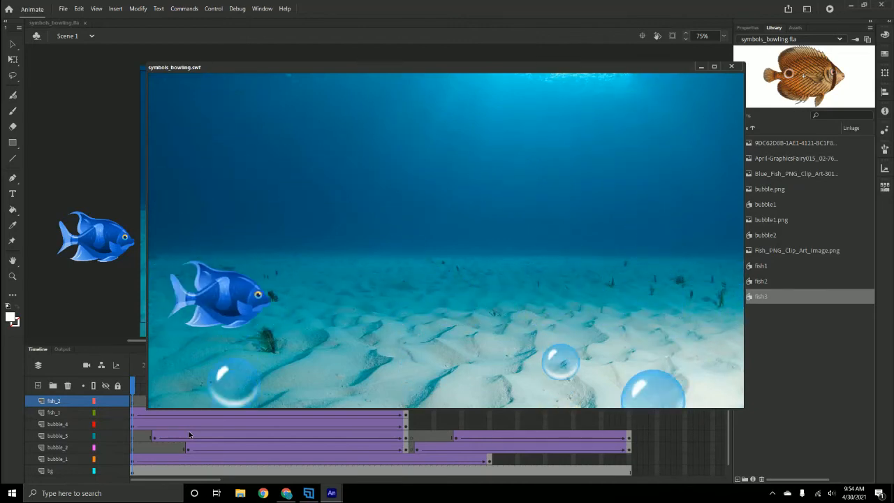
pyautogui.click(731, 67)
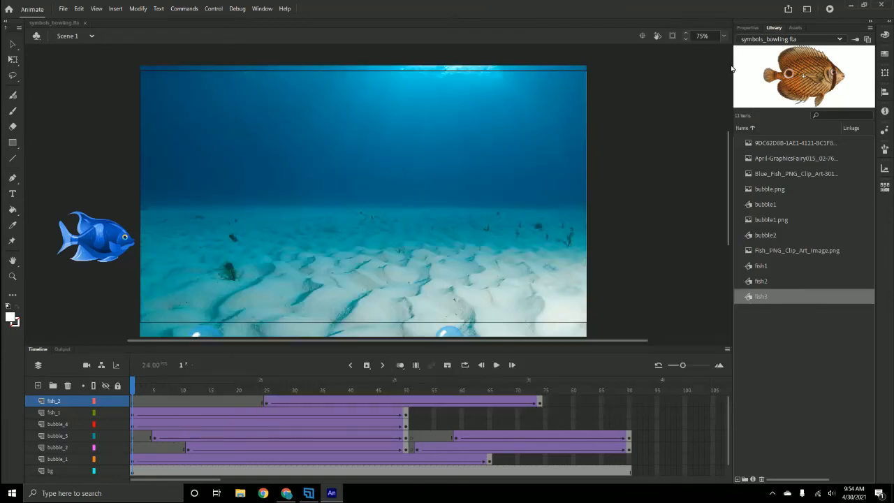
# Apply a 50% Tint with red 205, green 181 and blue 122 to the bubble_4 instance at frame 1, and scrub to check it
pyautogui.click(294, 422)
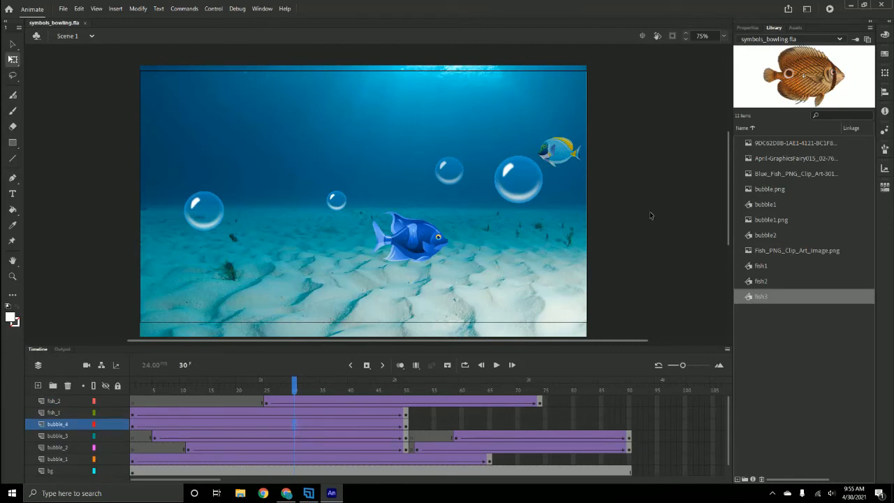
pyautogui.scroll(-2, 419, 293)
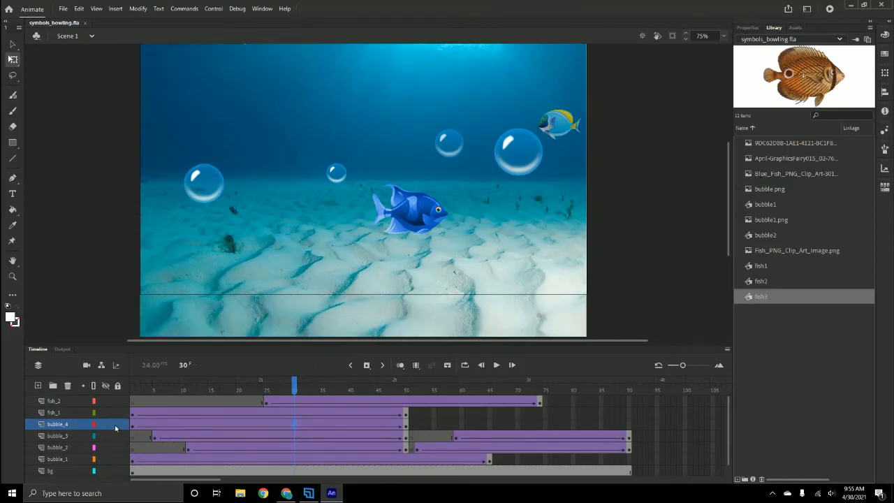
pyautogui.click(133, 424)
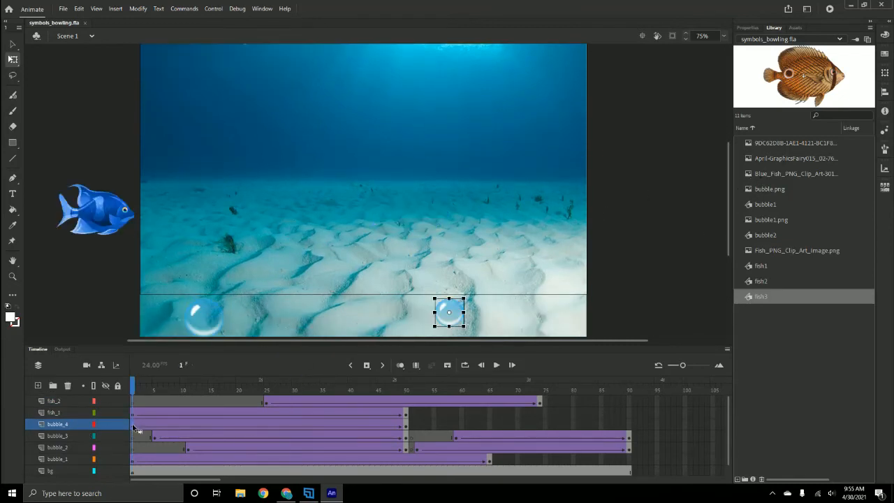
pyautogui.click(745, 28)
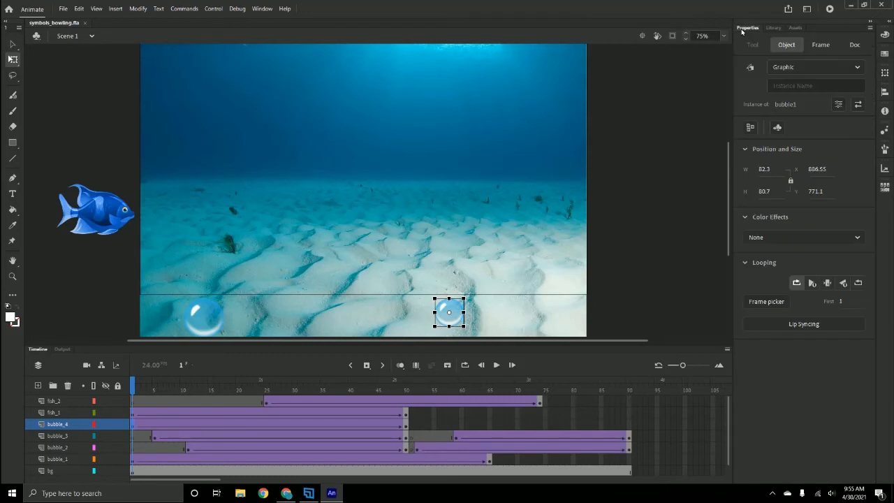
pyautogui.click(767, 239)
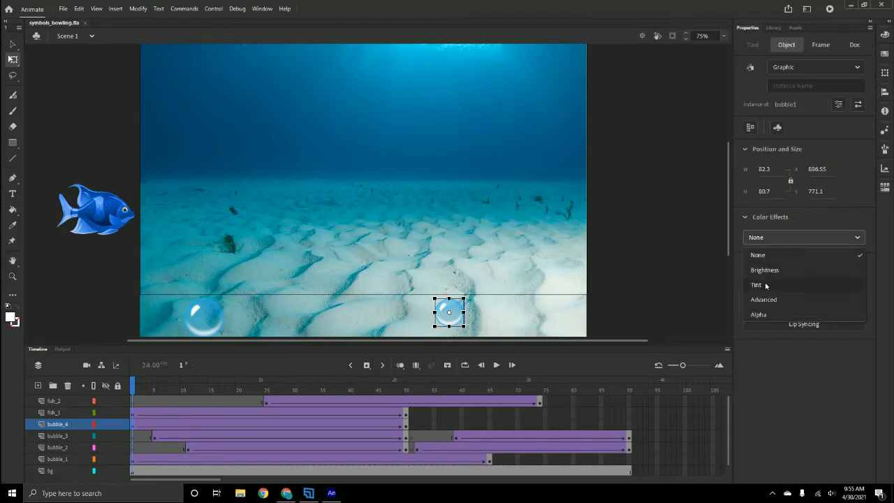
pyautogui.click(764, 284)
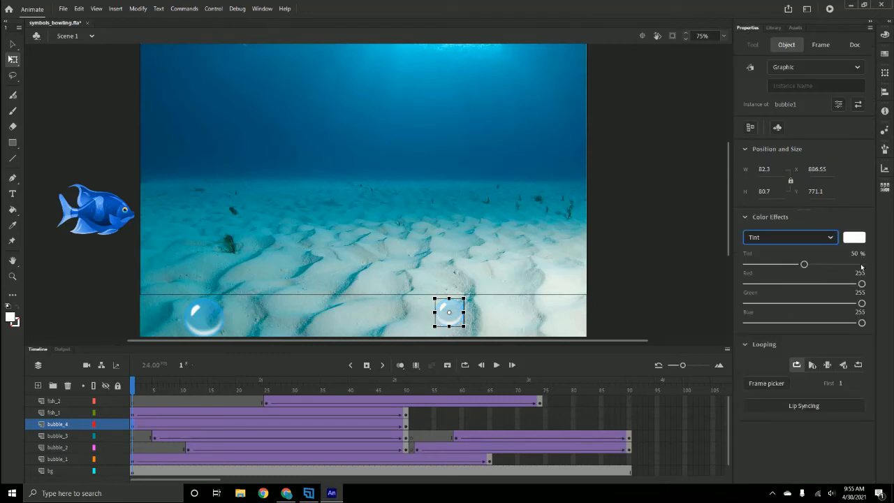
pyautogui.click(854, 237)
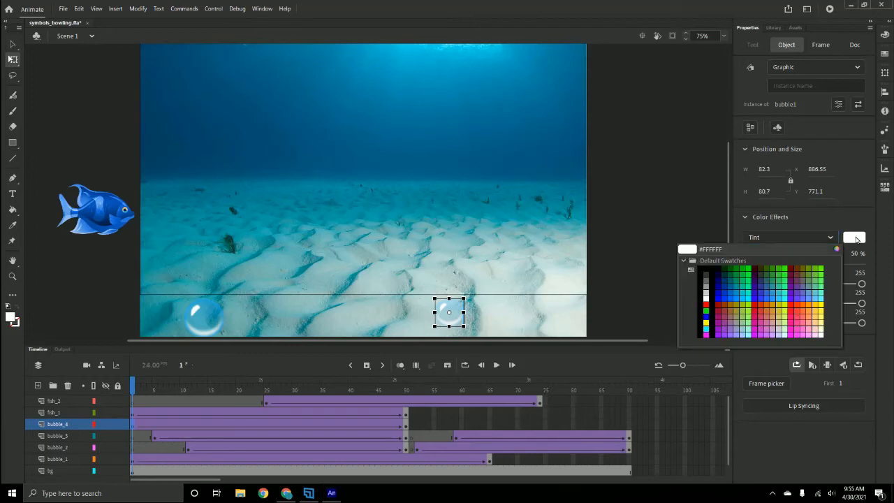
pyautogui.click(813, 328)
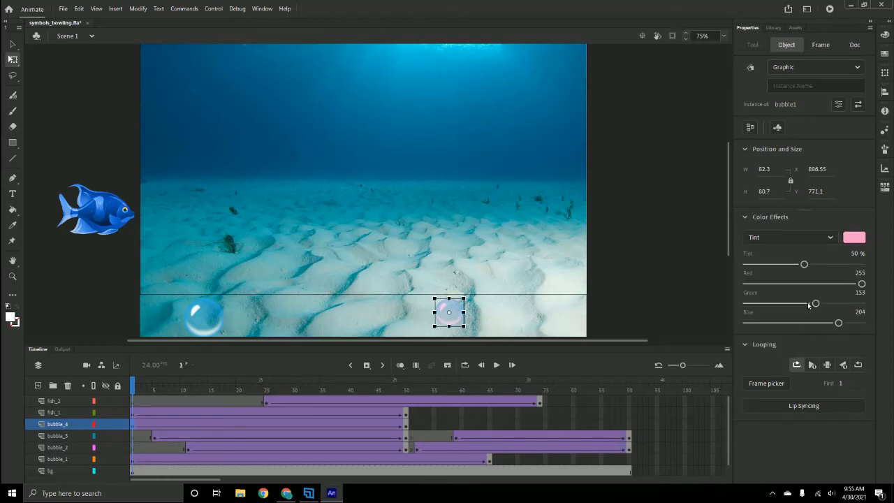
pyautogui.moveTo(861, 285); pyautogui.dragTo(801, 325)
pyautogui.click(839, 284)
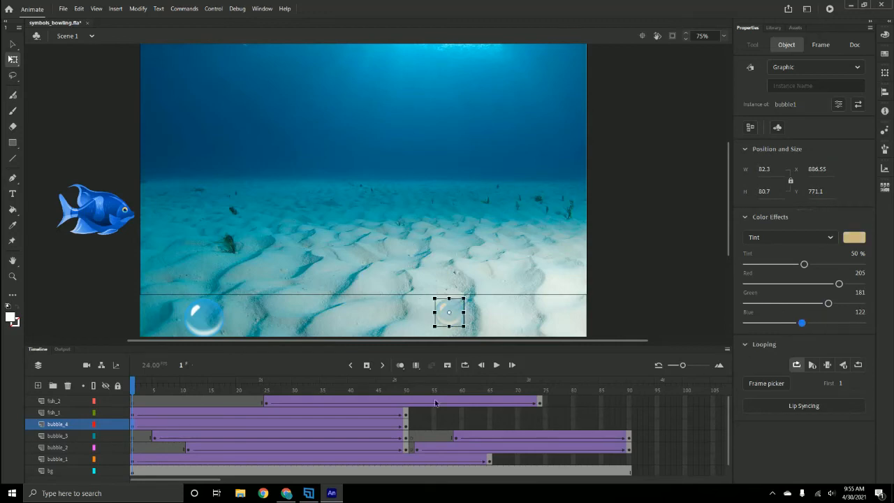
pyautogui.click(147, 386)
pyautogui.moveTo(147, 386)
pyautogui.mouseDown()
pyautogui.moveTo(417, 379)
pyautogui.moveTo(132, 382)
pyautogui.mouseUp()
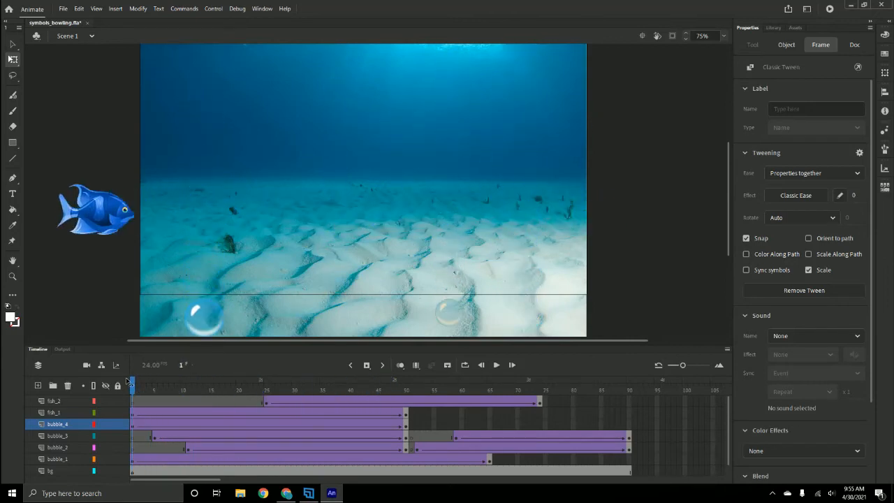
# Shift bubble_4's whole tween span to run from frame 16 to frame 65, and scrub back to frame 1
pyautogui.click(133, 424)
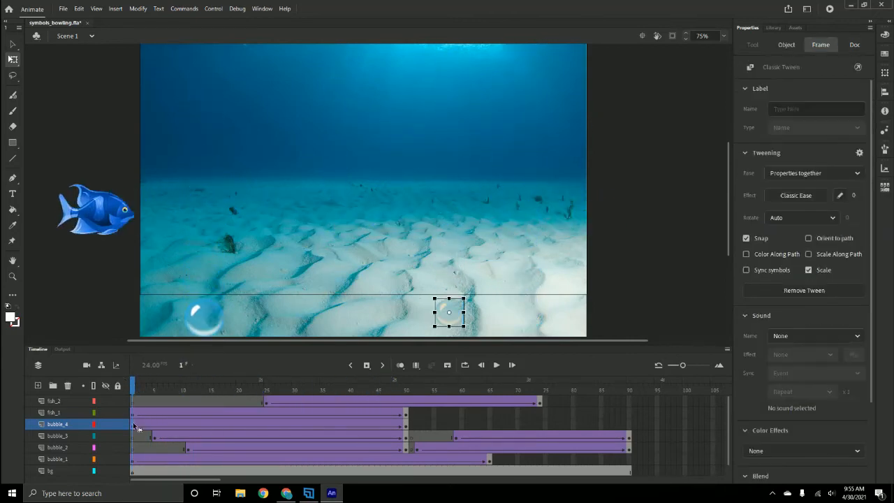
pyautogui.click(404, 428)
pyautogui.moveTo(338, 423); pyautogui.dragTo(424, 424)
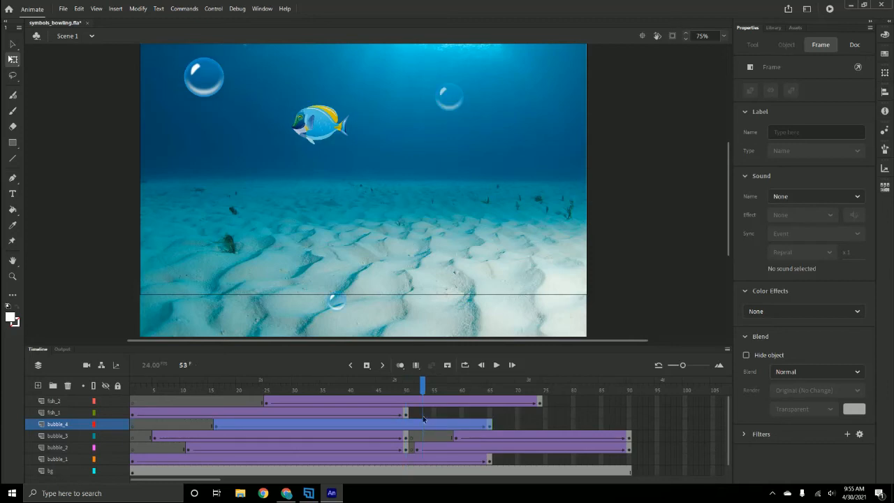
pyautogui.moveTo(423, 386); pyautogui.dragTo(194, 385)
pyautogui.moveTo(114, 396); pyautogui.dragTo(31, 409)
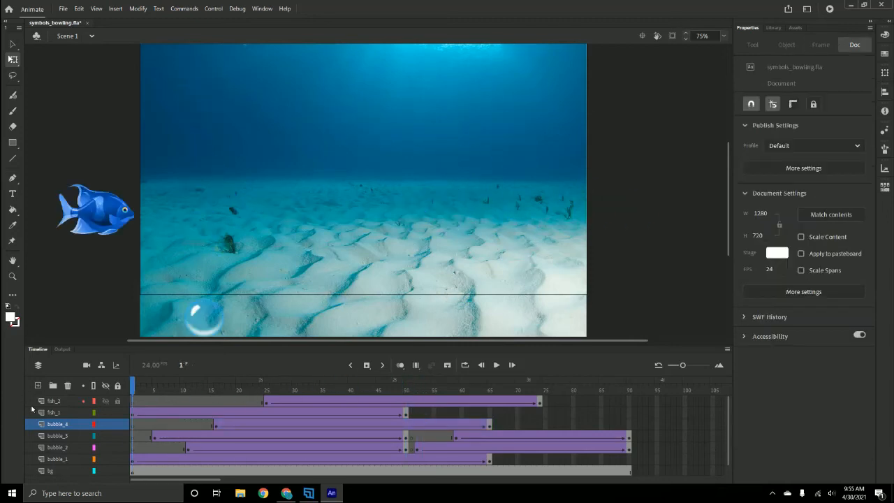
# Save the file and test the movie to check bubble_4's tint and later start, closing the preview at the end
pyautogui.hotkey('ctrl', 's')
pyautogui.hotkey('ctrl', 'Return')
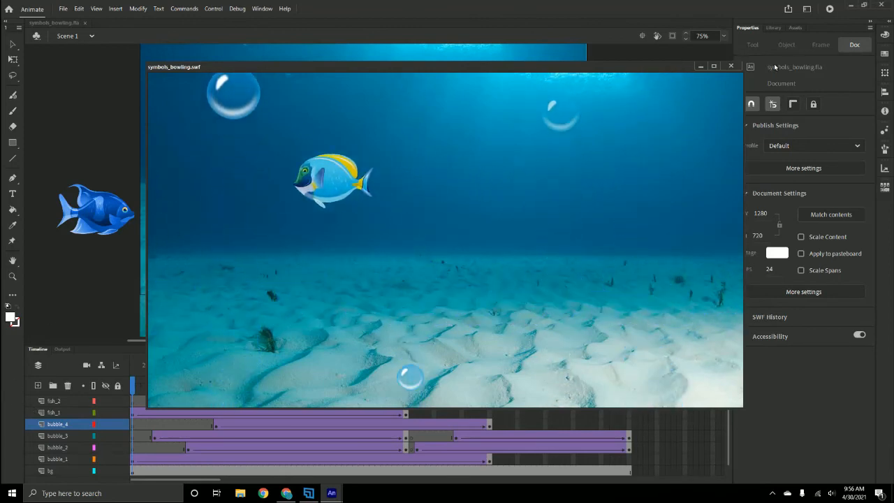
pyautogui.click(731, 67)
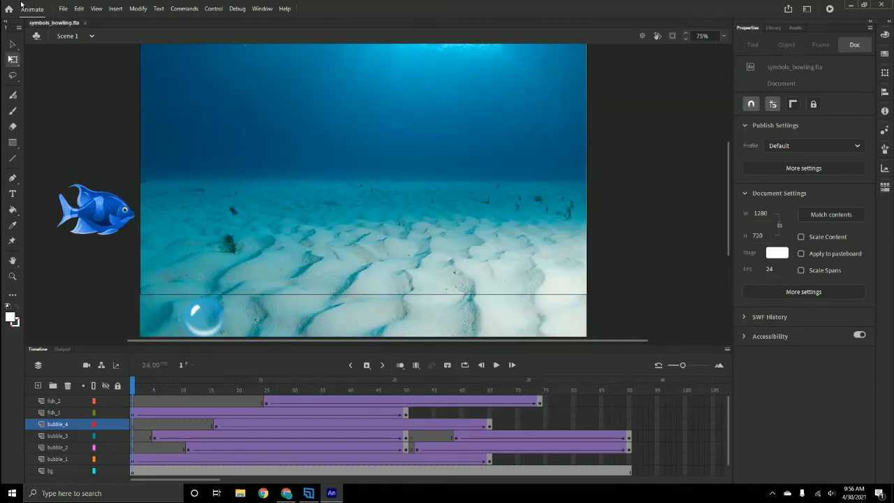
# Export the entire movie as an H.264 video named symbols_bowling into the symbols animate folder inside M1, using the Default (AME) preset
pyautogui.click(63, 9)
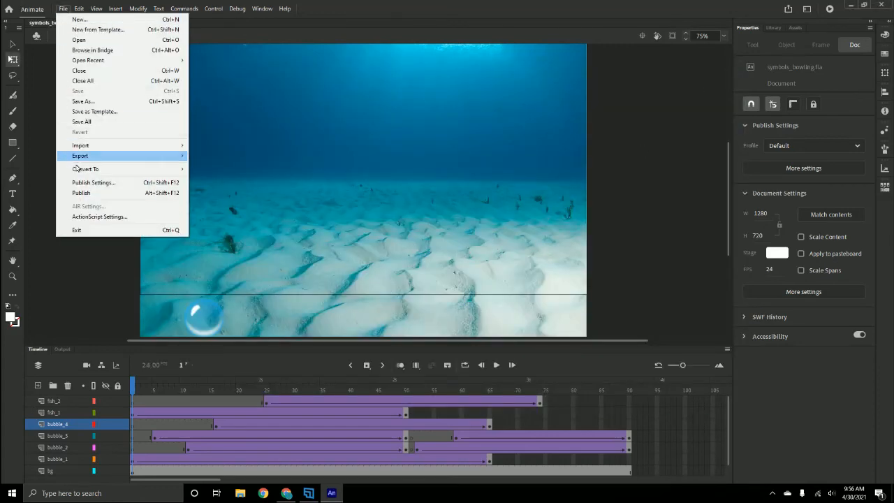
pyautogui.moveTo(77, 159)
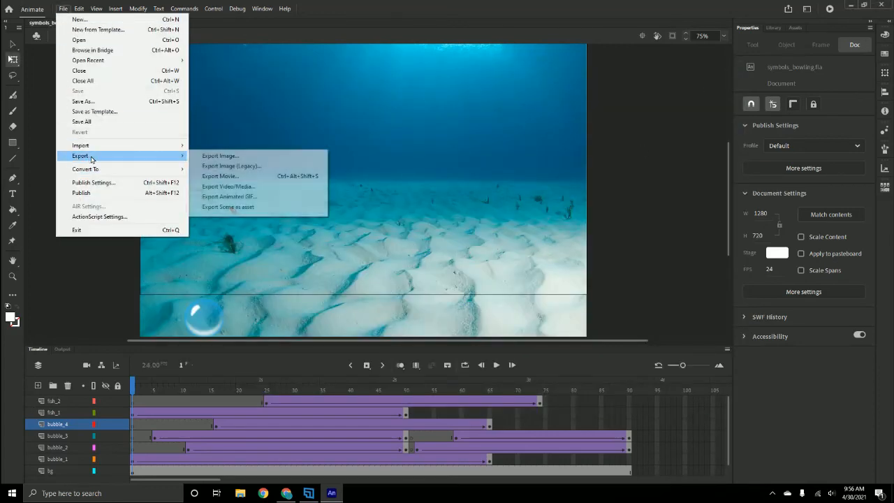
pyautogui.click(227, 187)
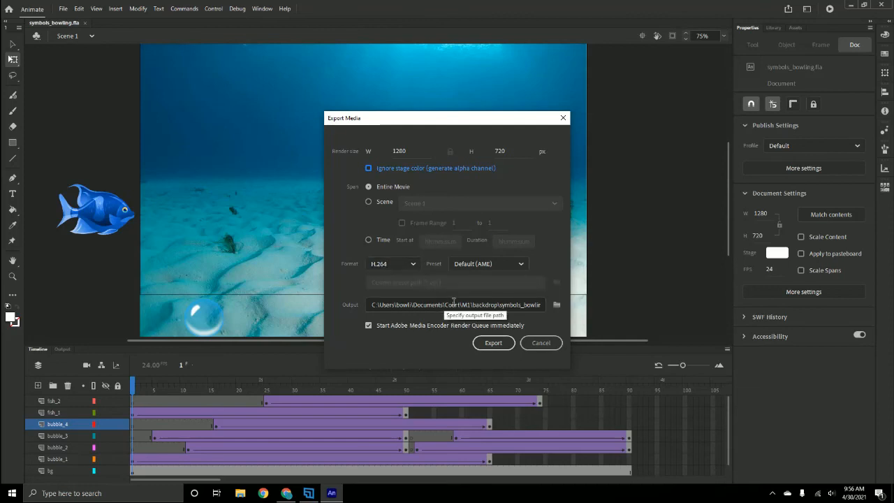
pyautogui.click(556, 306)
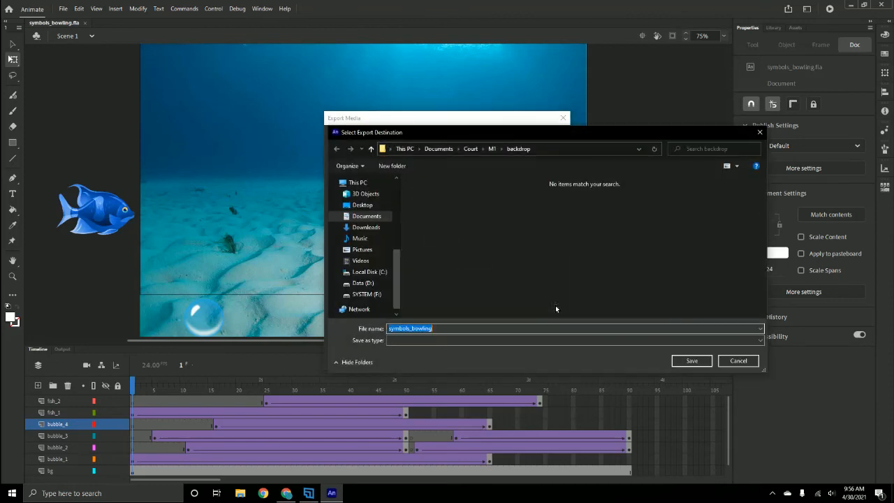
pyautogui.click(492, 149)
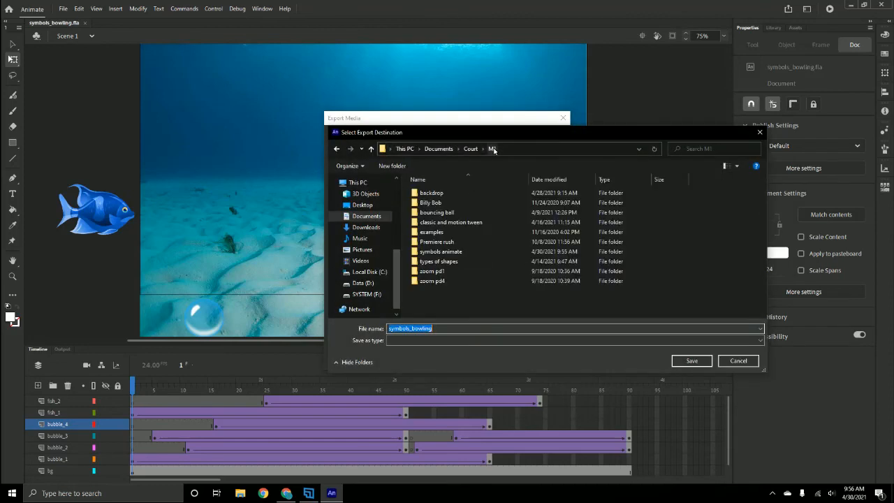
pyautogui.doubleClick(438, 254)
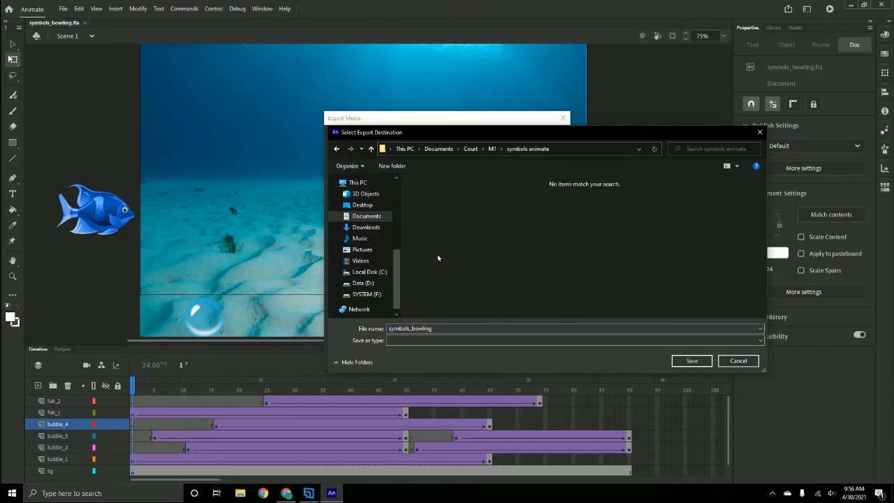
pyautogui.click(697, 361)
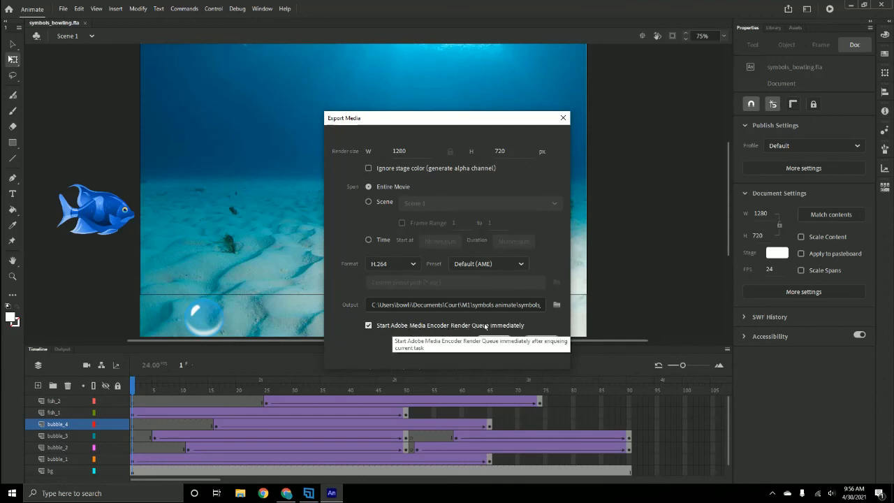
pyautogui.click(500, 343)
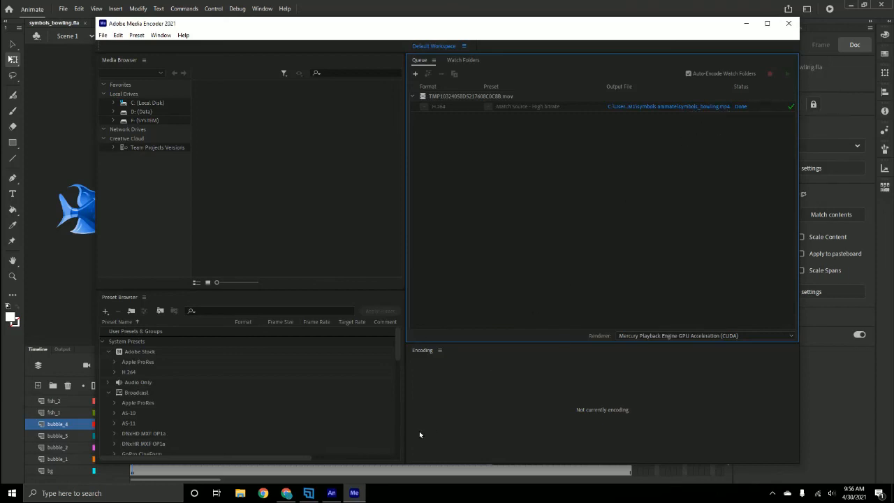
# Switch to the Chrome browser window
pyautogui.moveTo(287, 496)
pyautogui.click(292, 494)
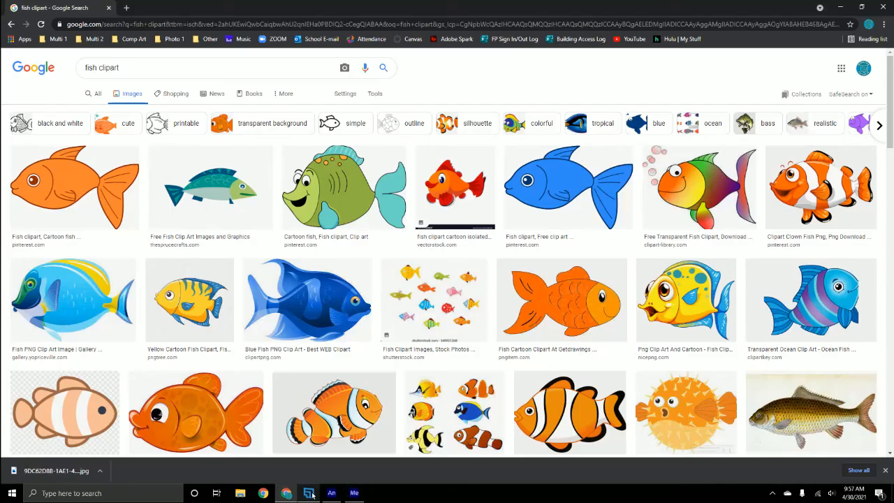